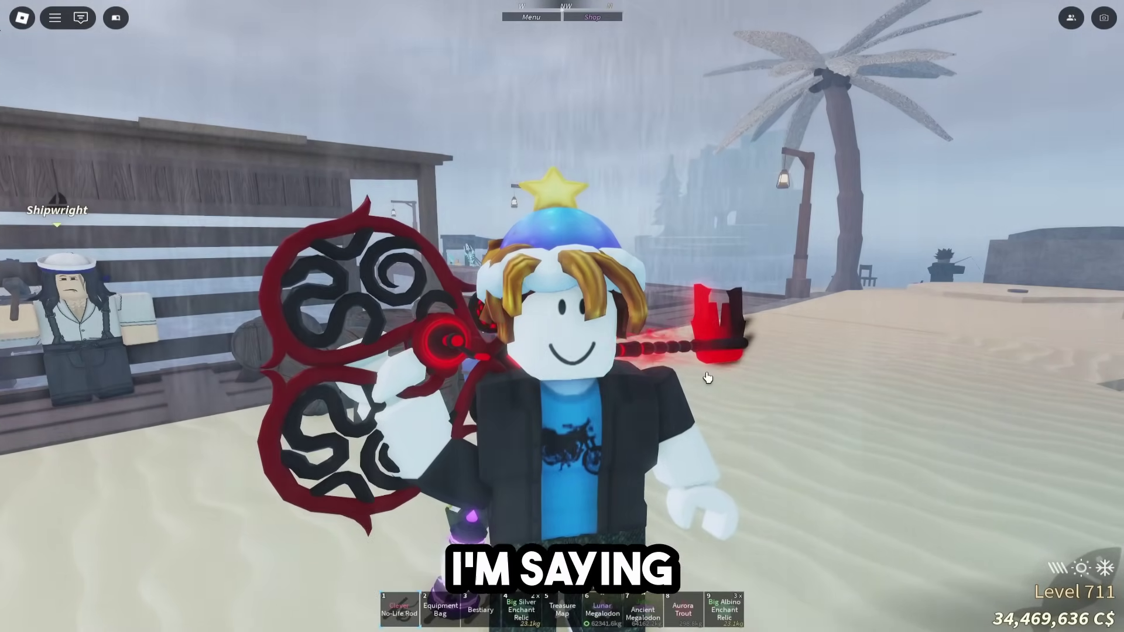
# Step: Orbit the camera to look around the character on the beach
pyautogui.moveTo(707, 378); pyautogui.dragTo(658, 361)
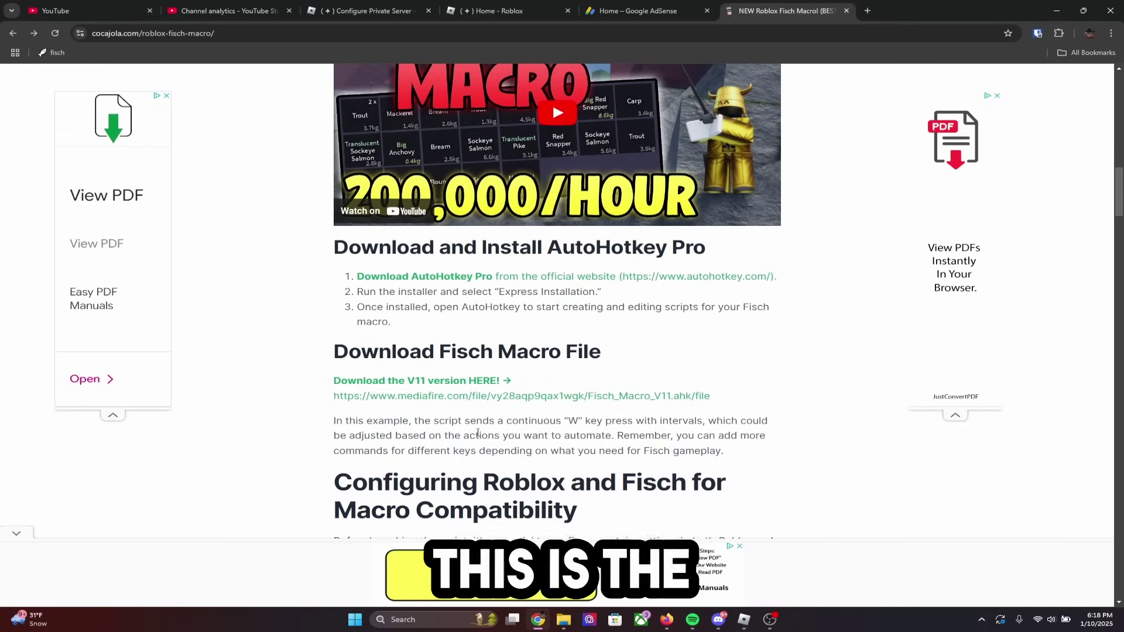
# Step: Scroll the cocajola macro guide to the AutoHotkey step
pyautogui.scroll(1, 478, 433)
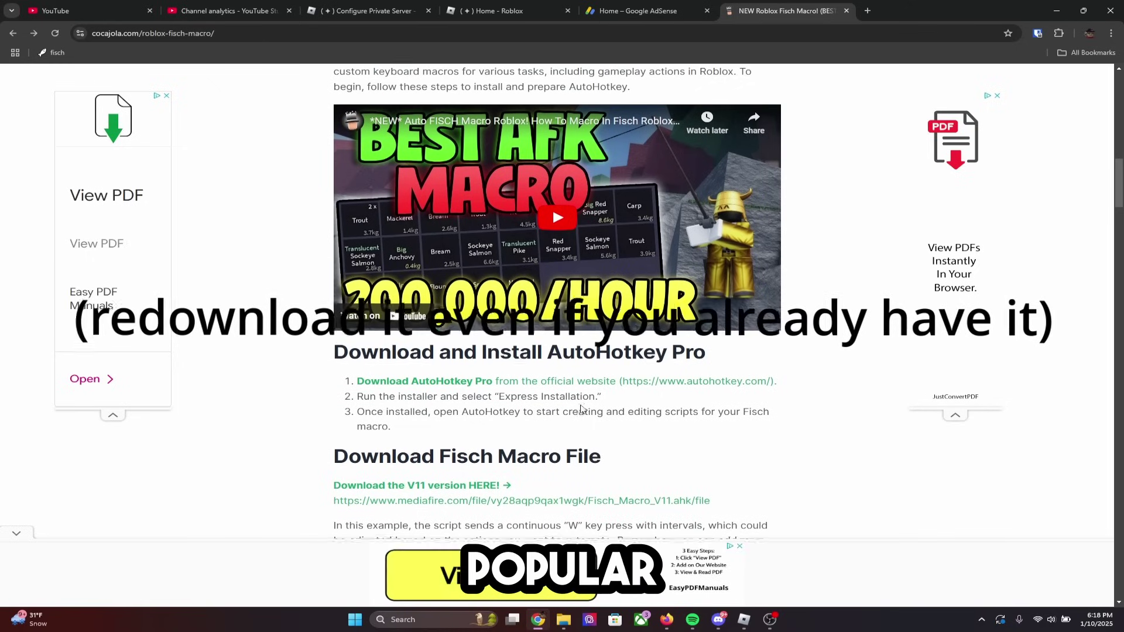
pyautogui.scroll(-1, 585, 398)
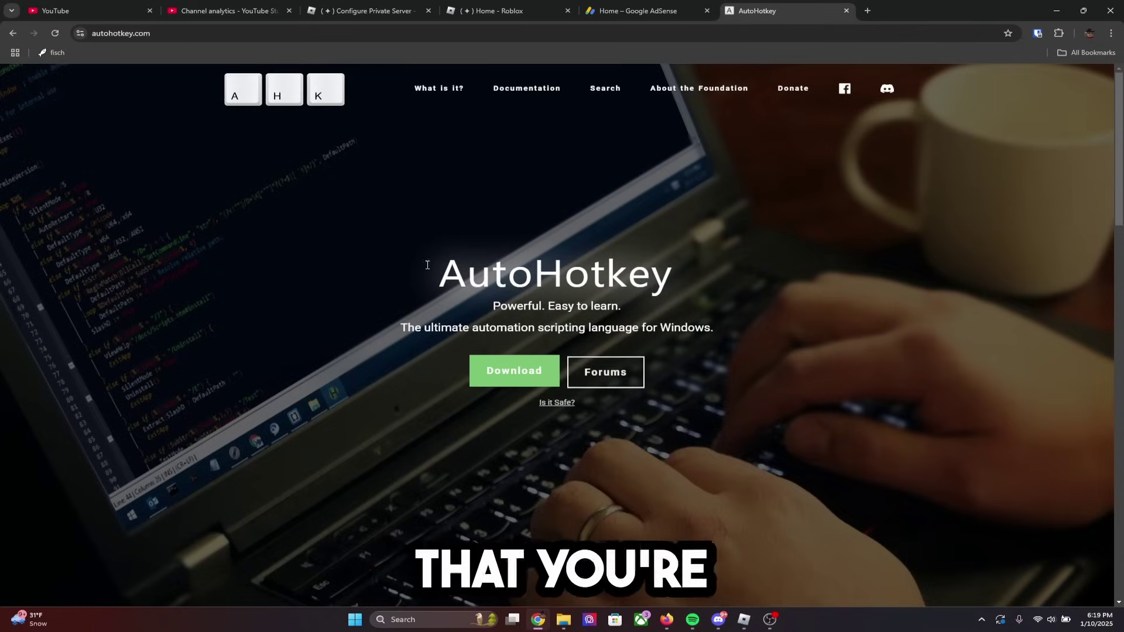
# Step: Download the AutoHotkey v1.1 (deprecated) installer and launch it
pyautogui.click(522, 378)
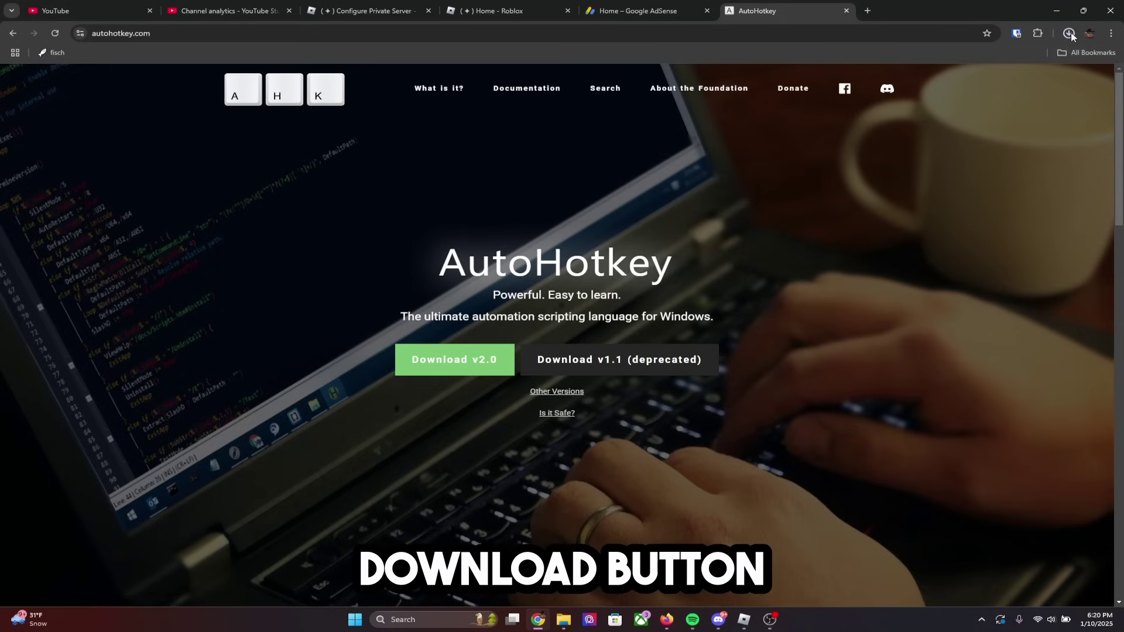
pyautogui.click(619, 359)
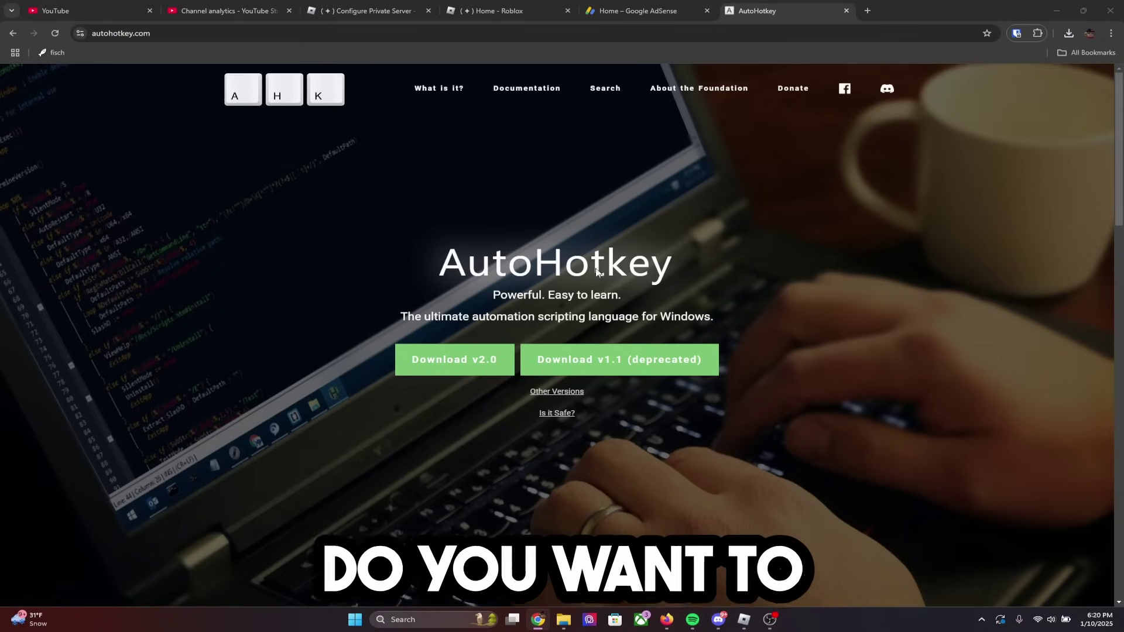
pyautogui.click(499, 387)
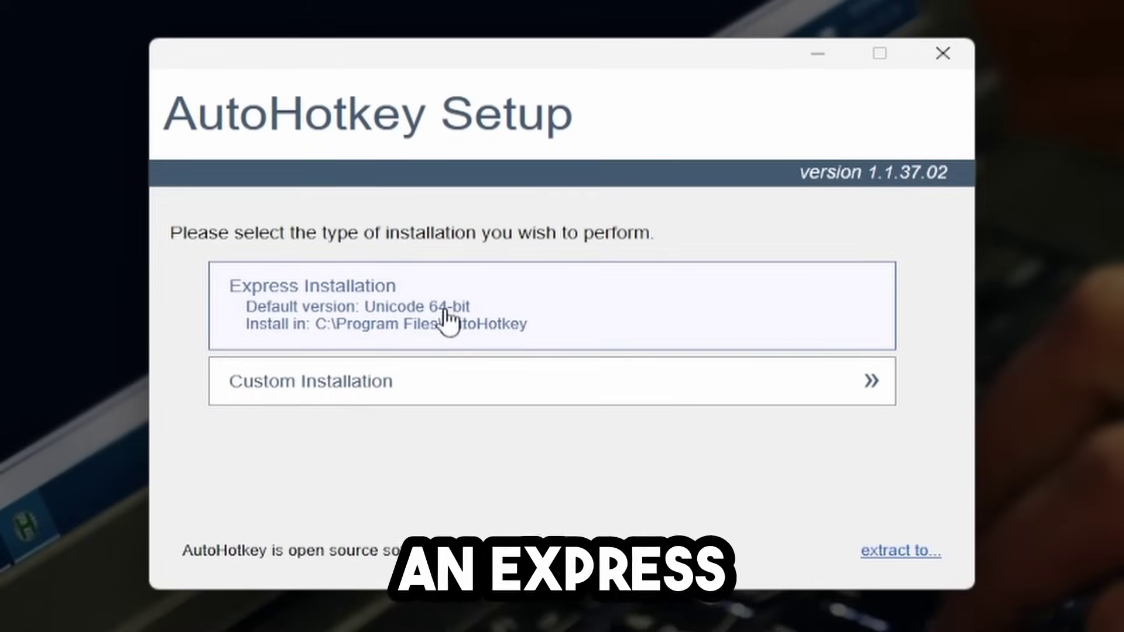
# Step: Express-install AutoHotkey 1.1.37.02, run it, close its Help window, and exit setup
pyautogui.click(601, 316)
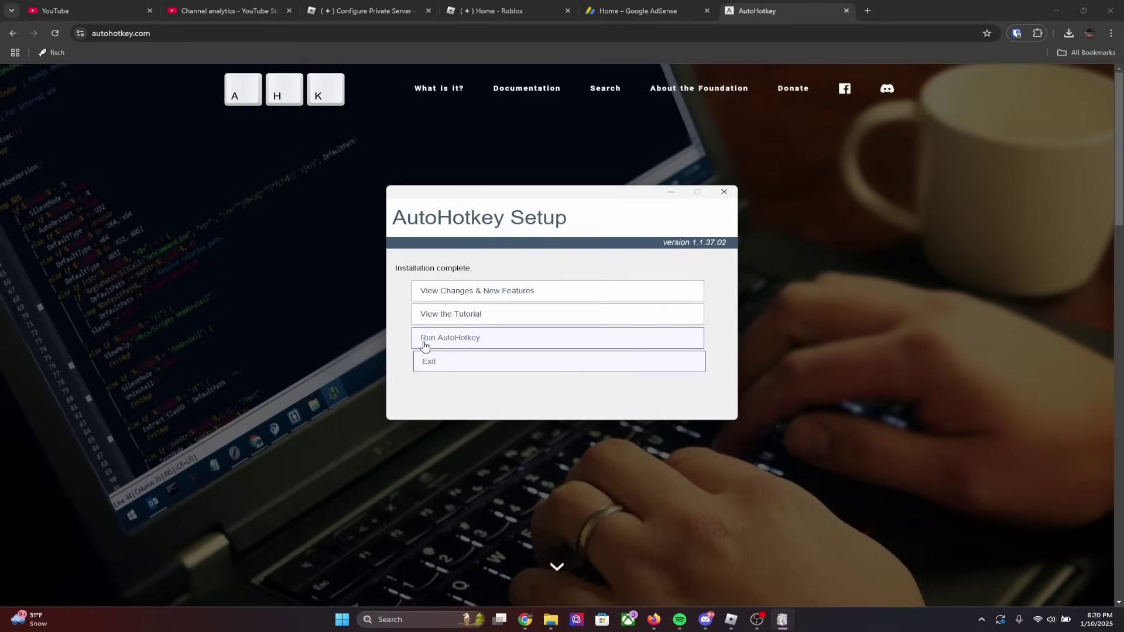
pyautogui.click(493, 331)
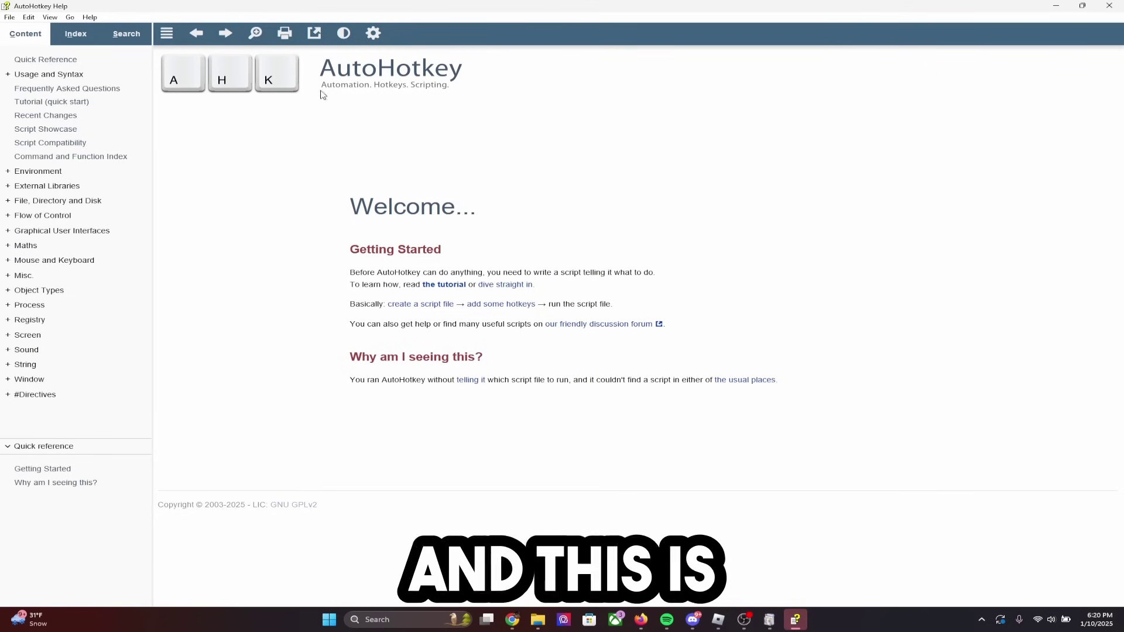
pyautogui.moveTo(92, 4); pyautogui.dragTo(338, 58)
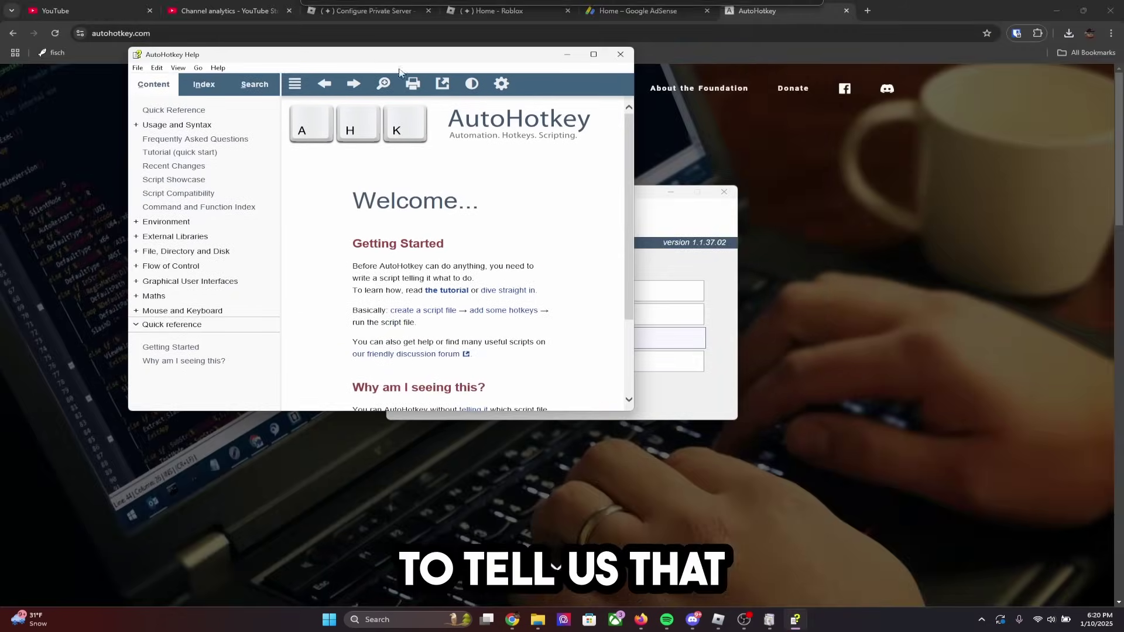
pyautogui.click(621, 54)
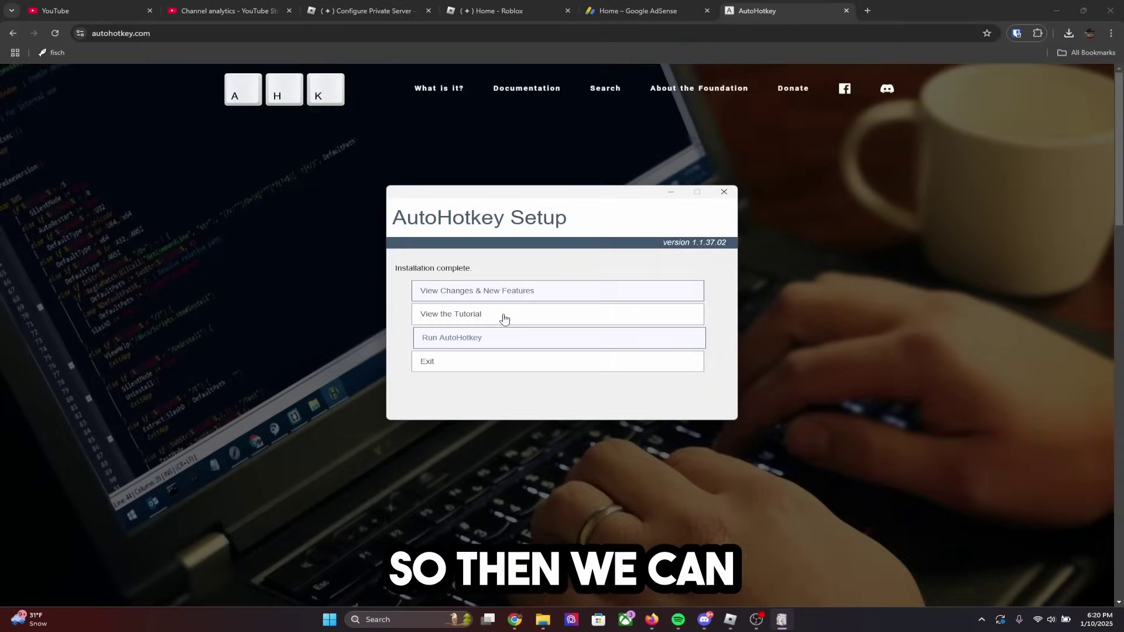
pyautogui.click(429, 362)
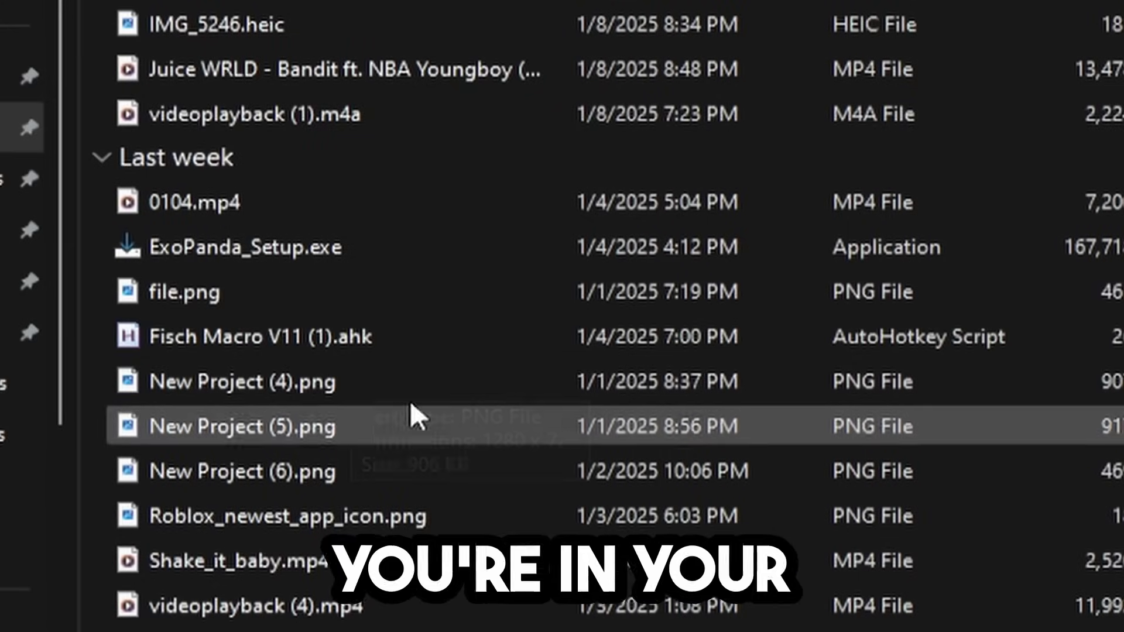
# Step: Run Fisch Macro V11 (1).ahk from the Downloads folder
pyautogui.doubleClick(331, 345)
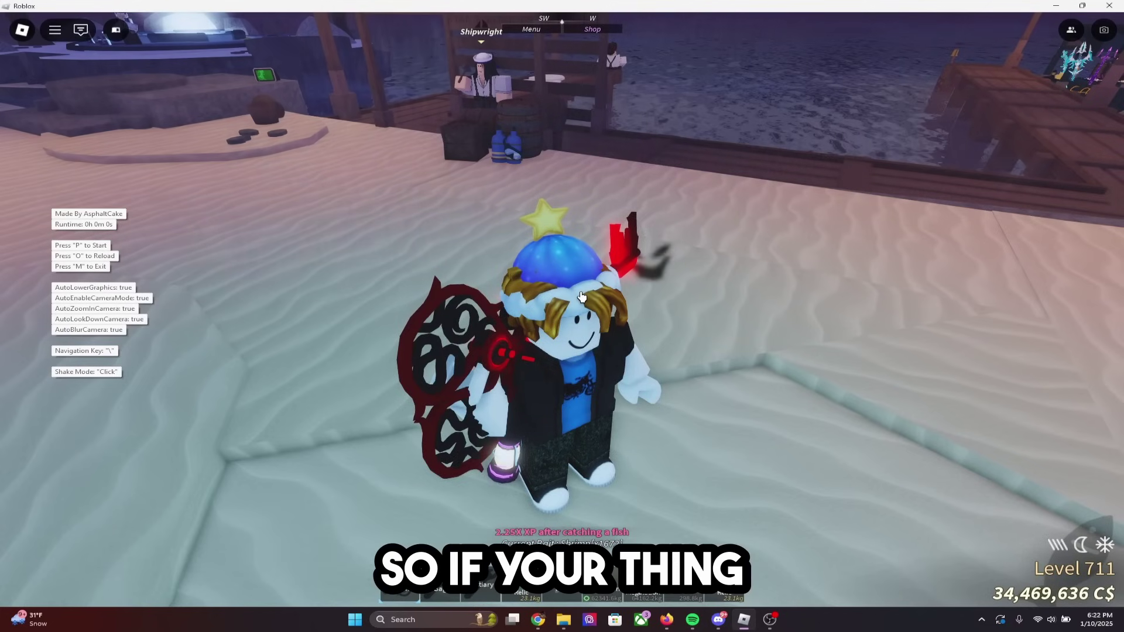
# Step: Walk onto the dock, start the macro with P, then open Fisch's Settings menu
pyautogui.press('w')
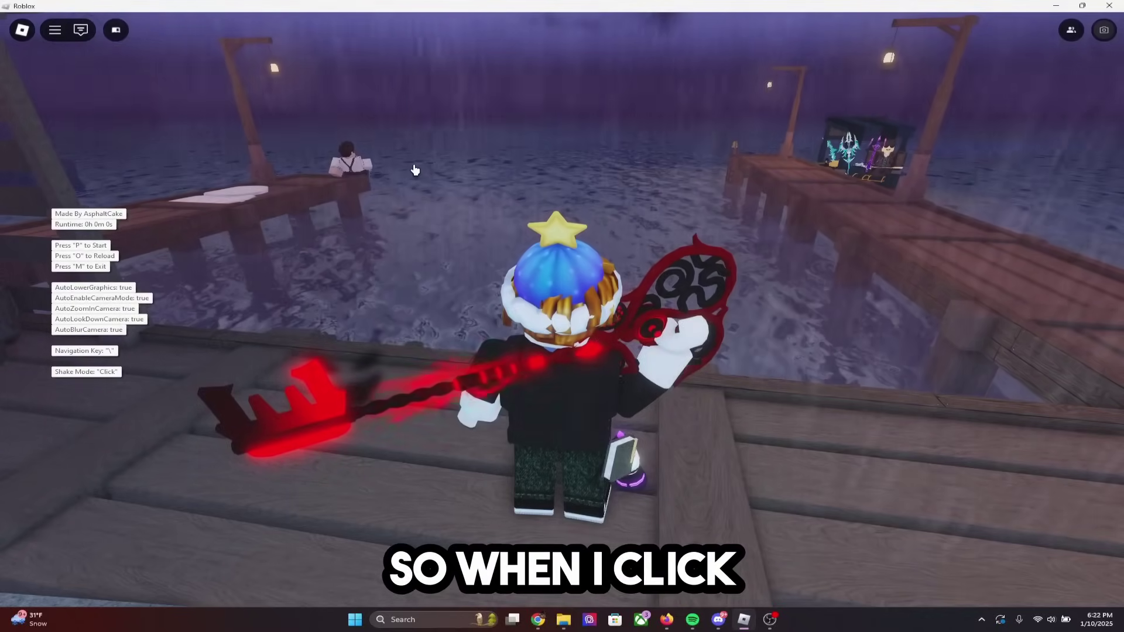
pyautogui.press('p')
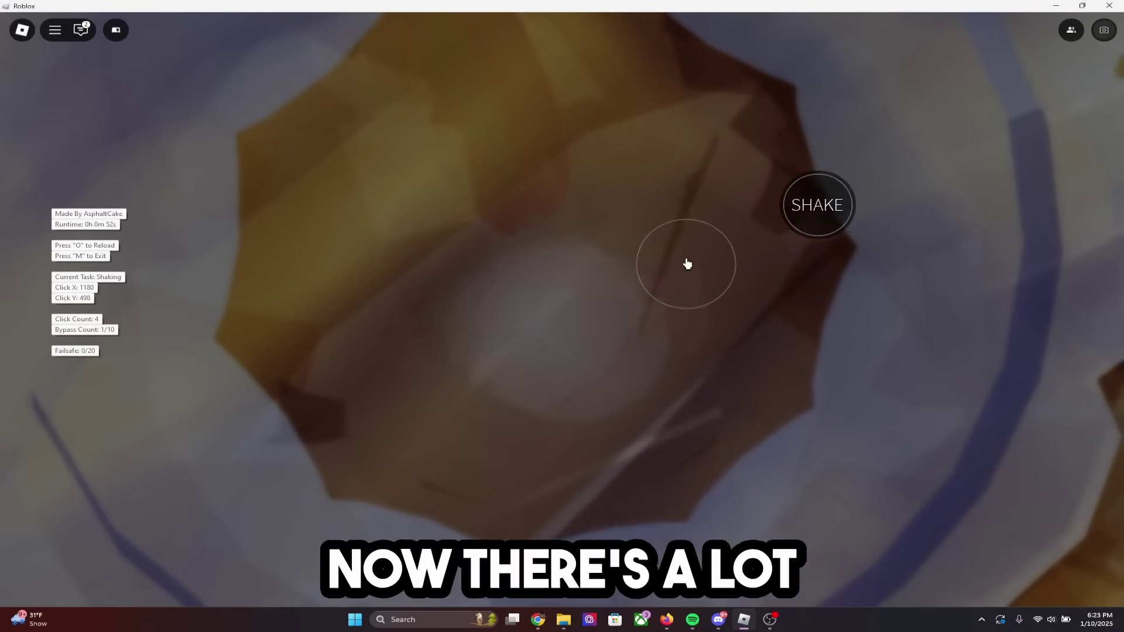
pyautogui.click(818, 203)
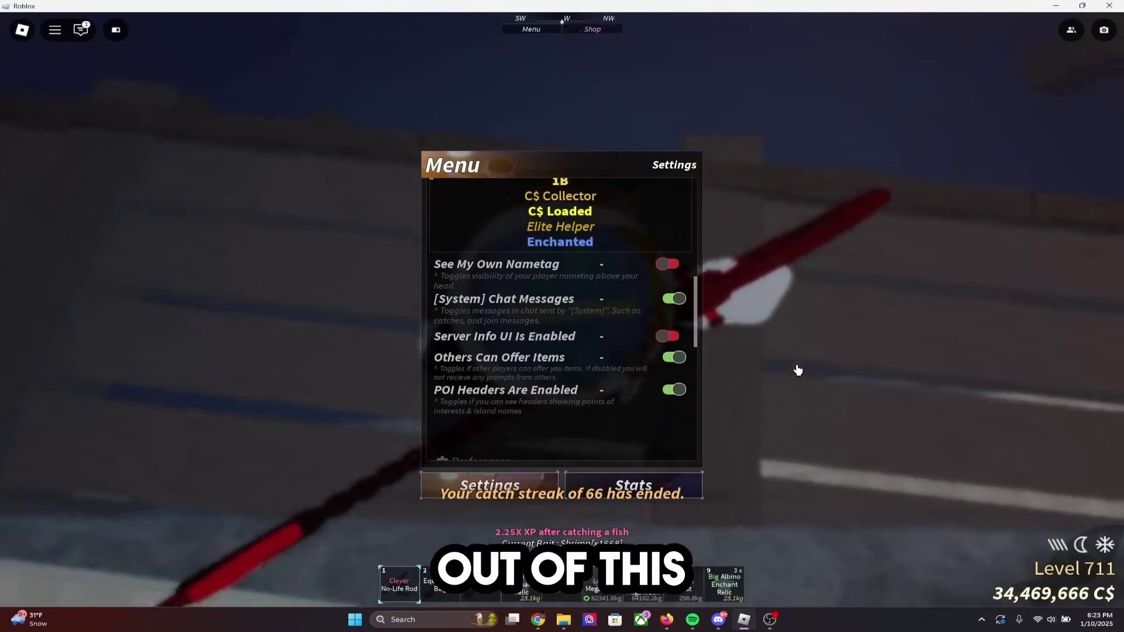
pyautogui.scroll(-5, 530, 375)
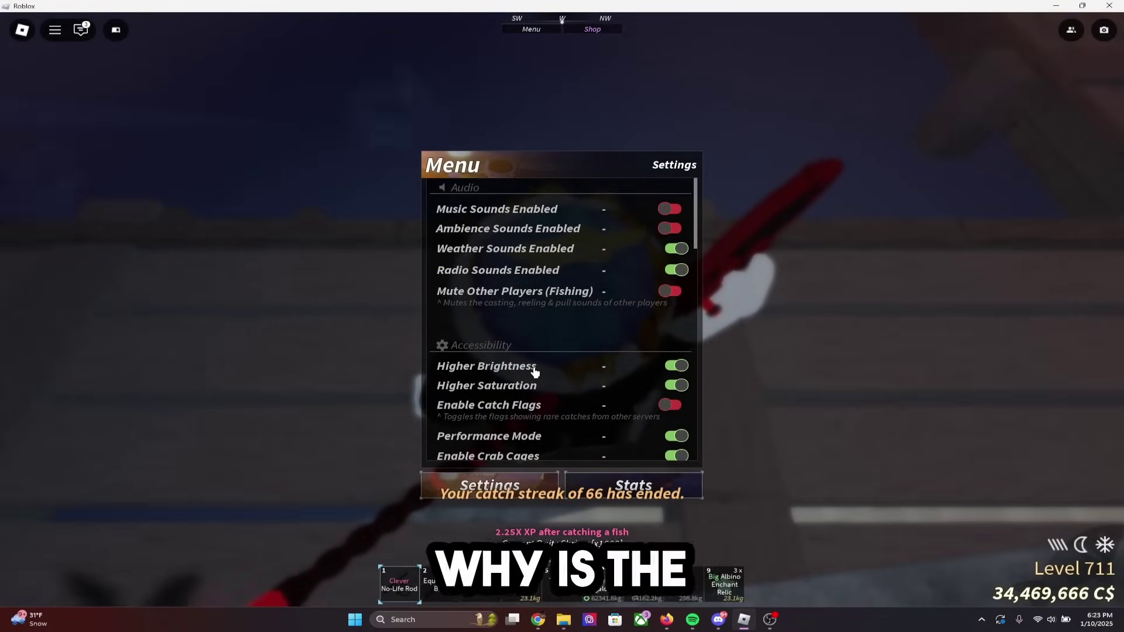
# Step: Toggle Higher Brightness off and back on, then close and reopen the game menu
pyautogui.scroll(-3, 556, 350)
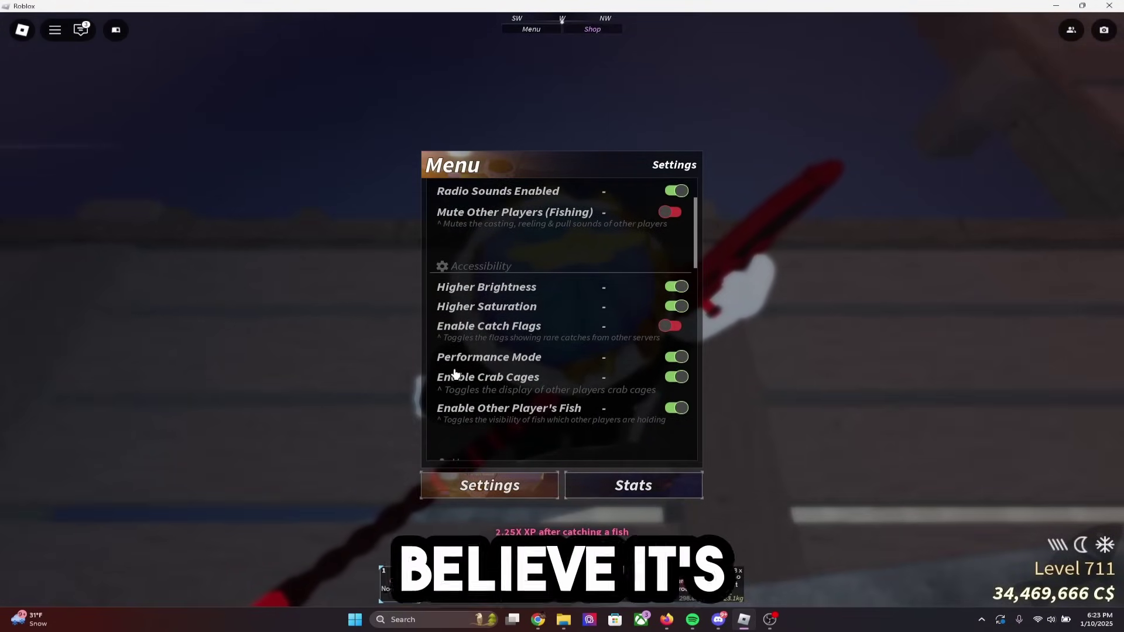
pyautogui.click(680, 289)
pyautogui.click(672, 295)
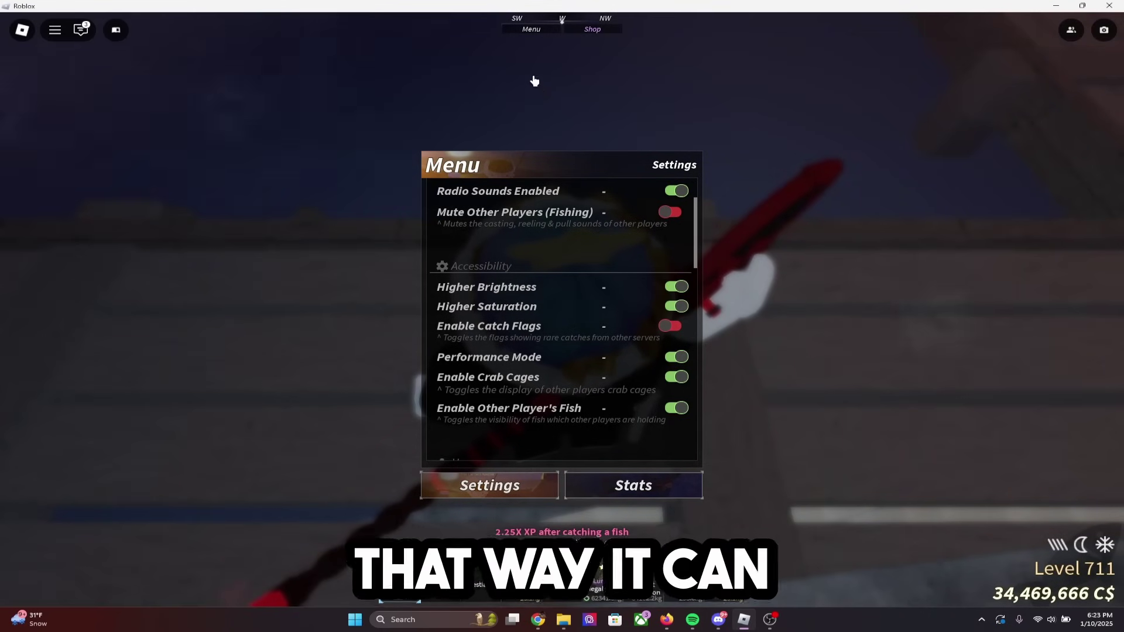
pyautogui.click(532, 30)
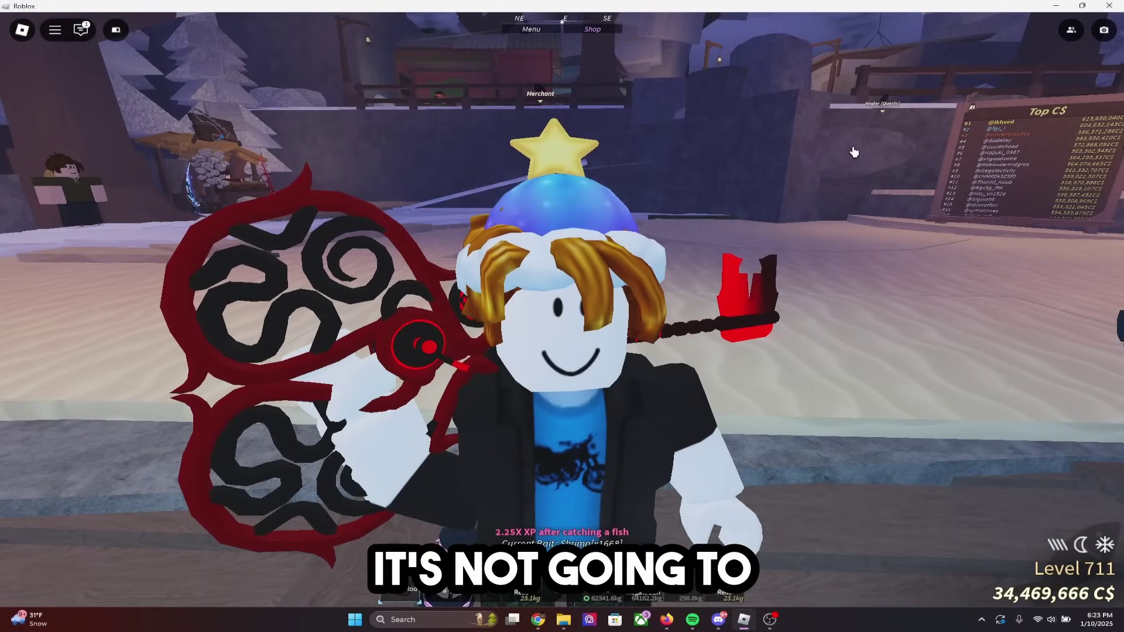
pyautogui.click(532, 30)
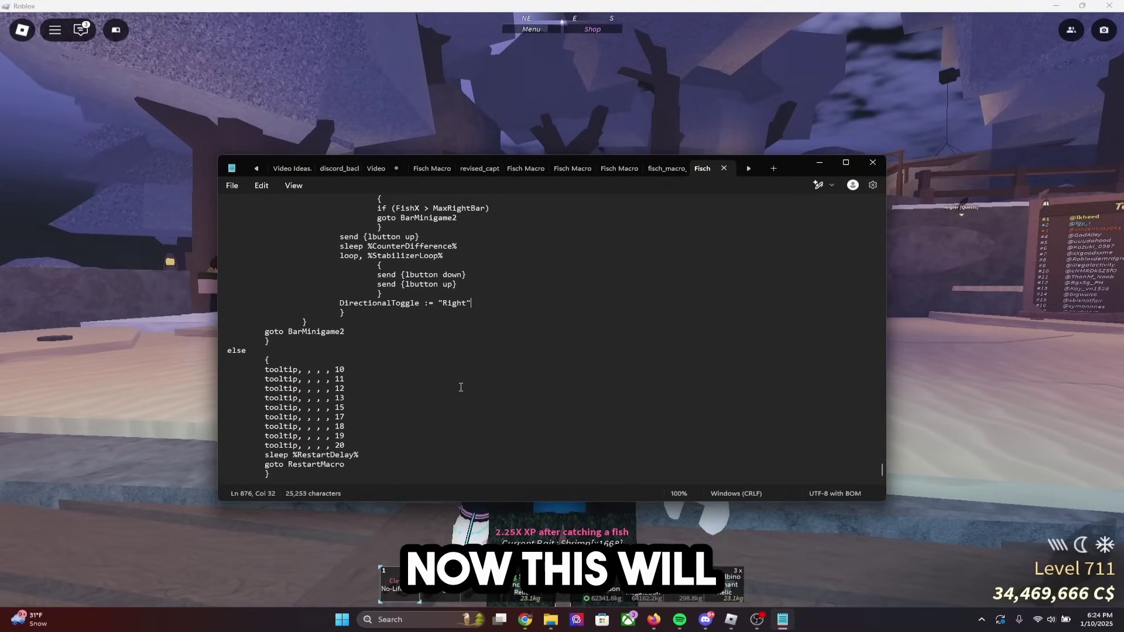
# Step: Scroll through the macro script in Notepad down to the SHAKE SETTINGS section
pyautogui.scroll(20, 460, 386)
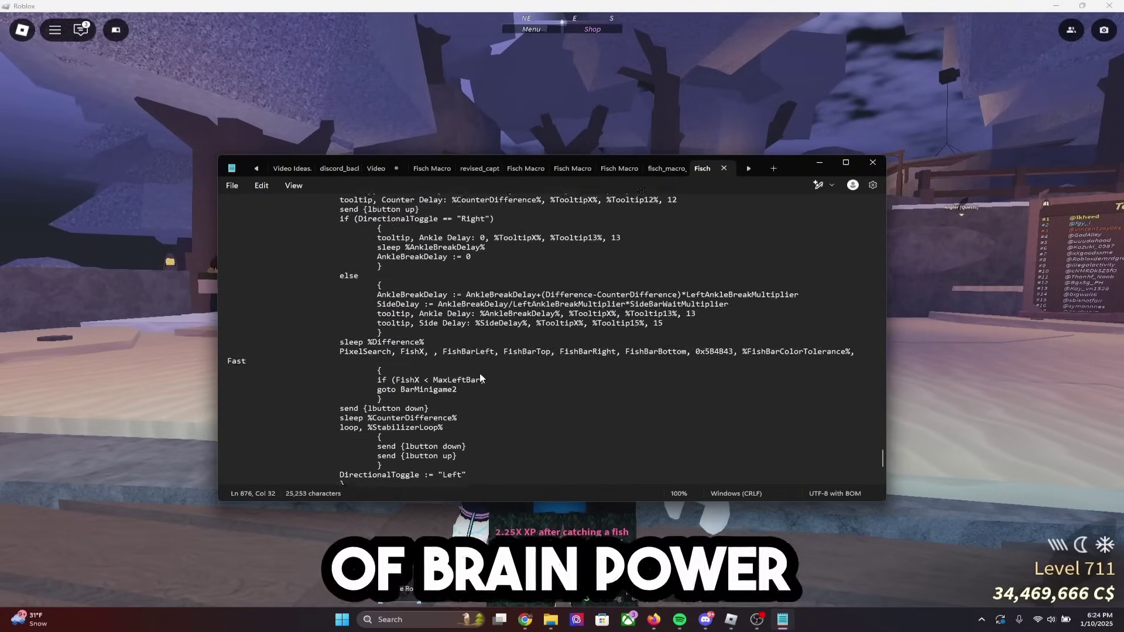
pyautogui.scroll(20, 496, 370)
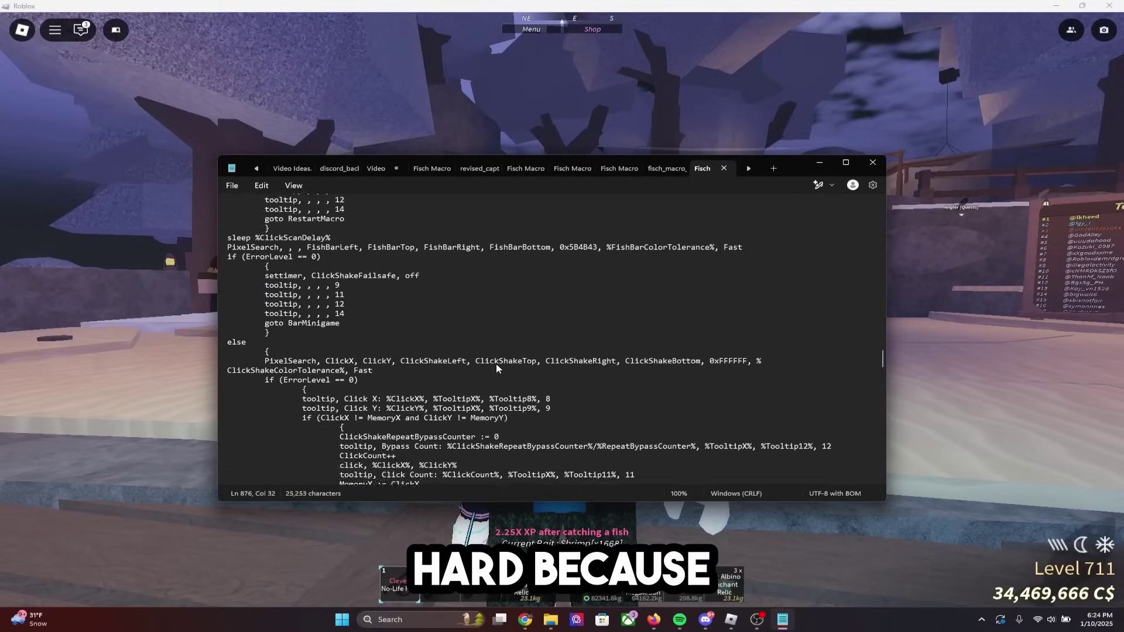
pyautogui.scroll(20, 487, 365)
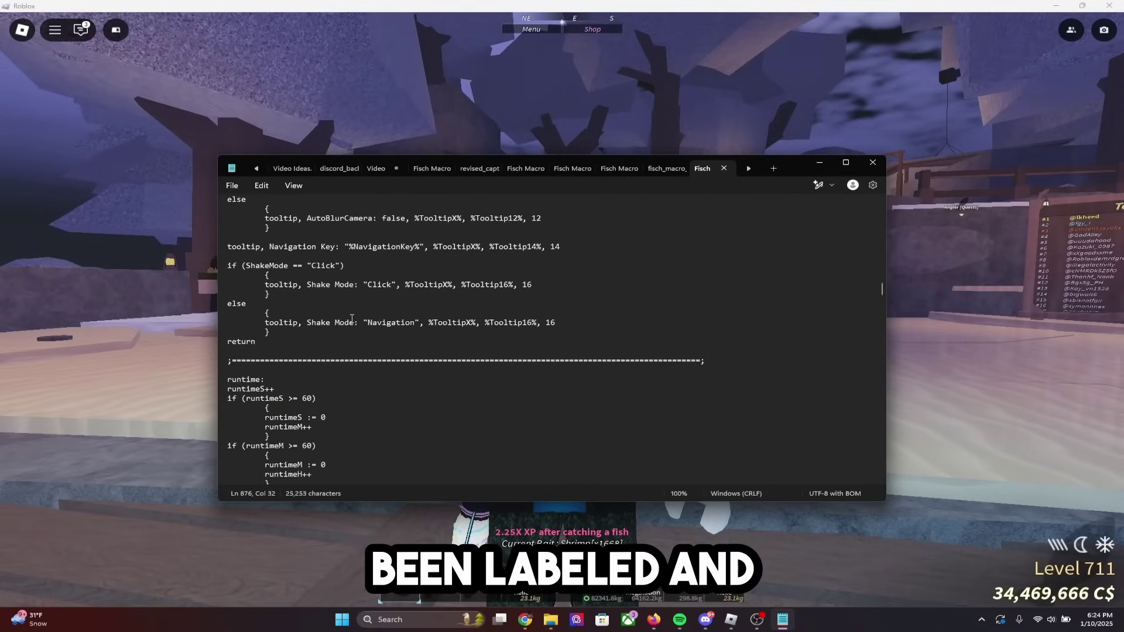
pyautogui.scroll(-2, 358, 285)
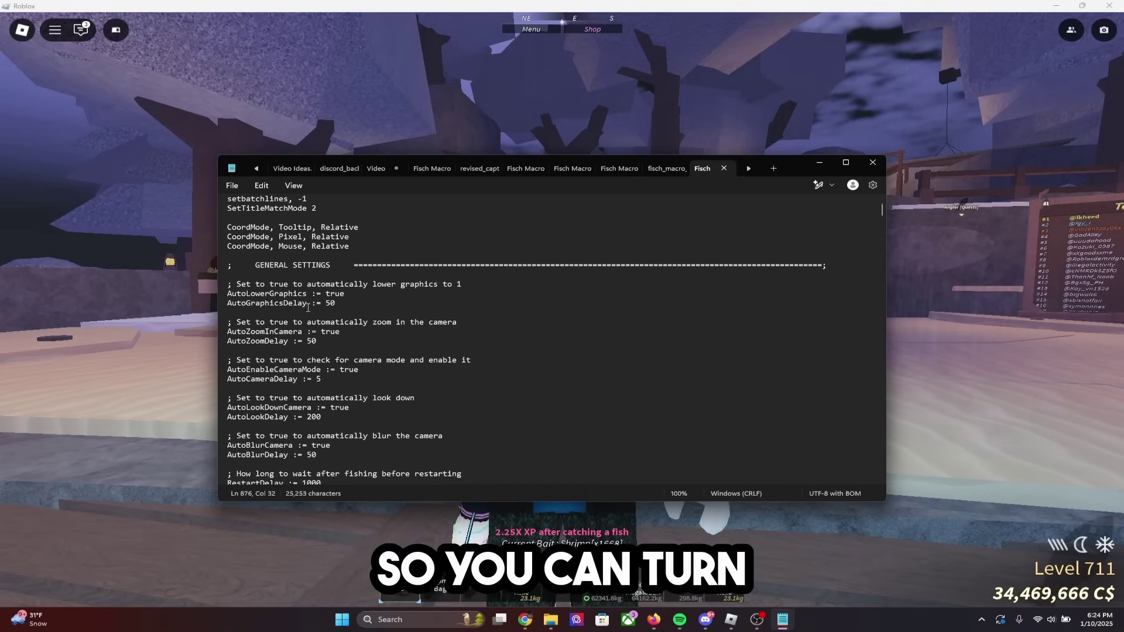
pyautogui.scroll(-1, 278, 264)
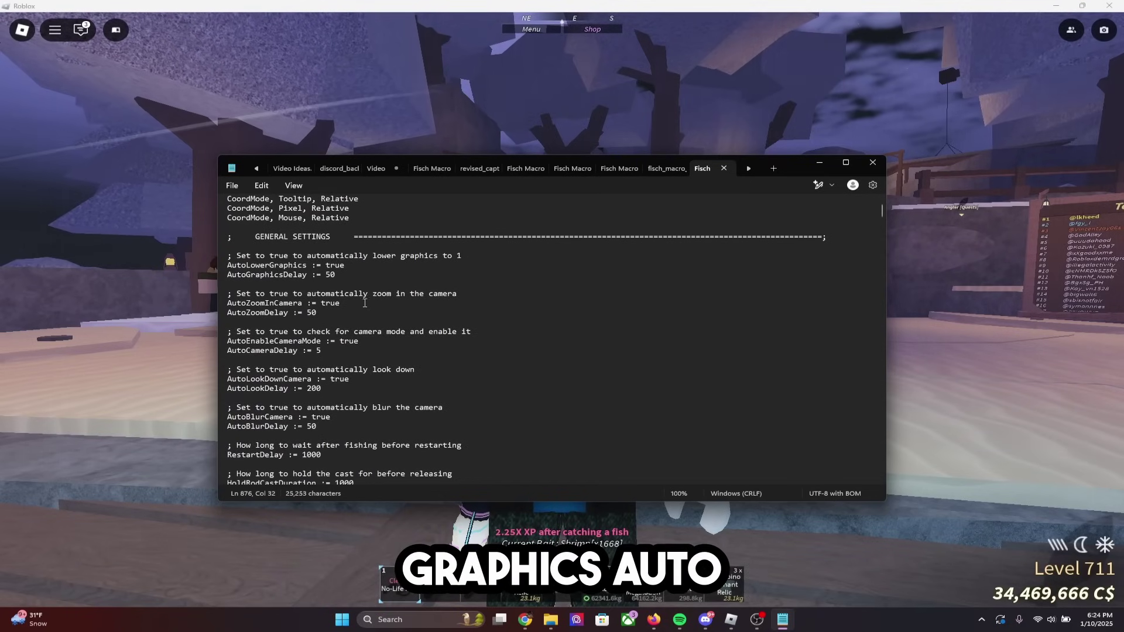
pyautogui.scroll(-1, 526, 340)
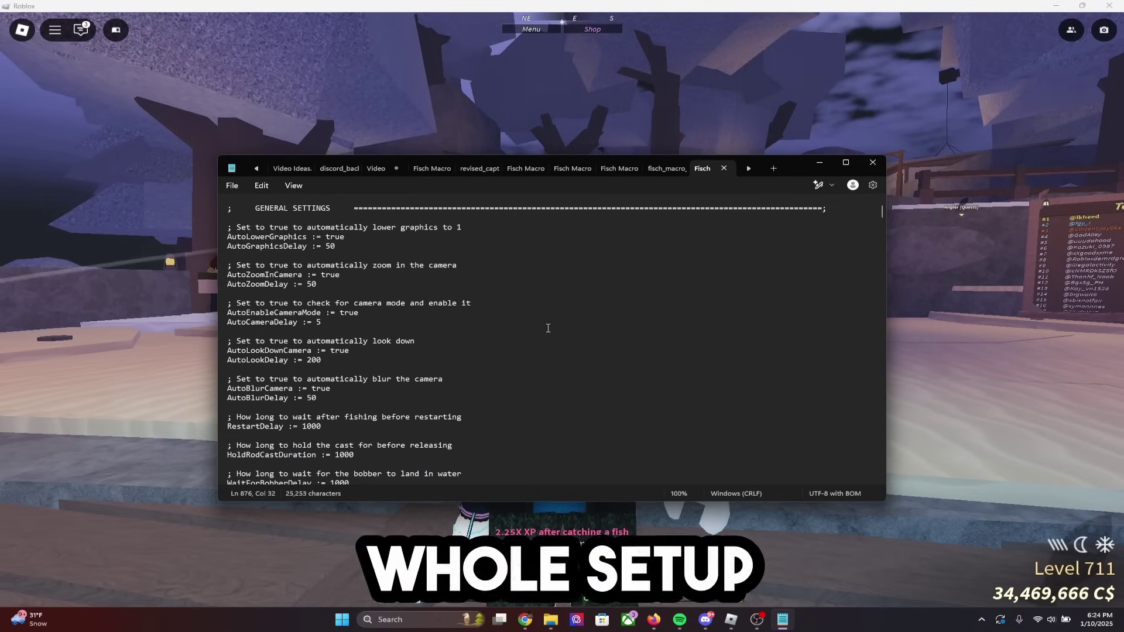
pyautogui.scroll(-3, 553, 368)
pyautogui.moveTo(805, 164); pyautogui.dragTo(779, 116)
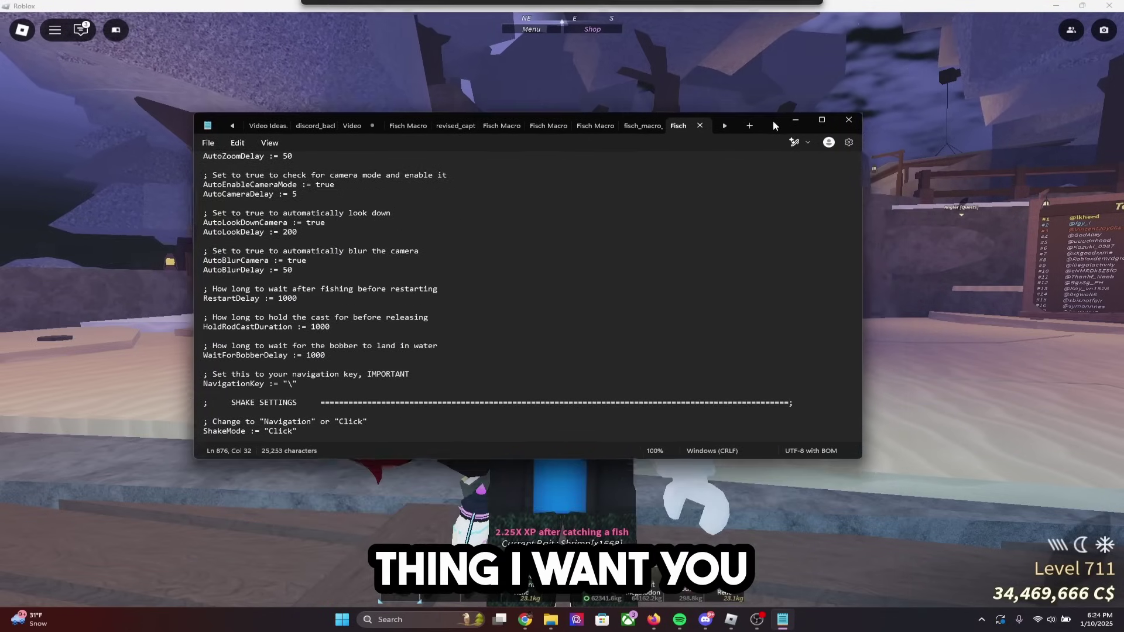
pyautogui.scroll(6, 382, 359)
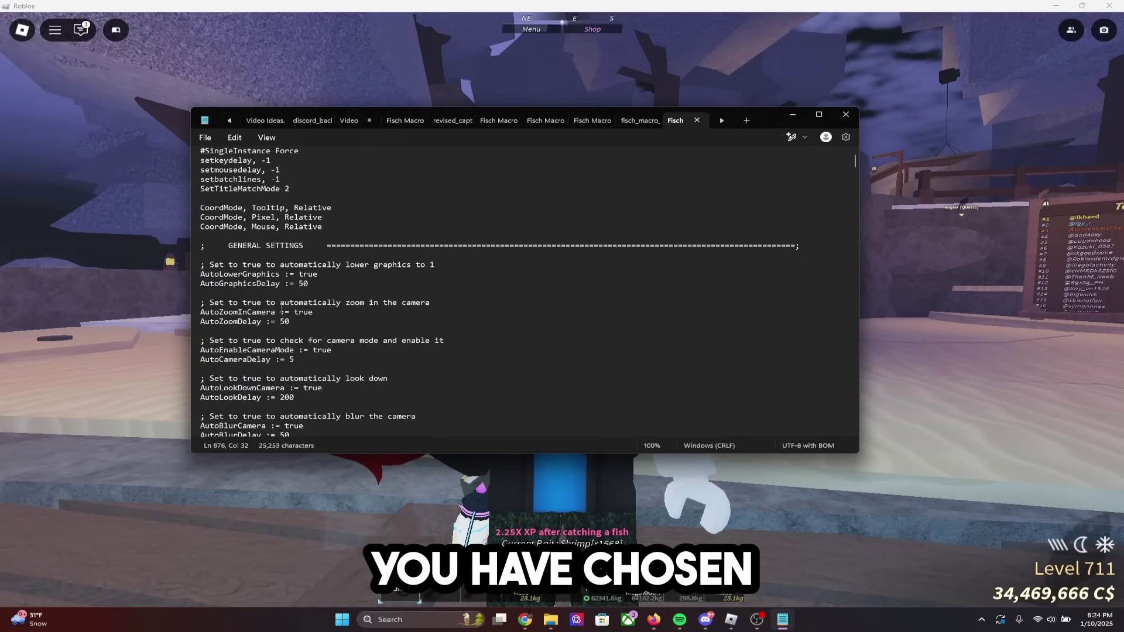
pyautogui.scroll(-15, 340, 285)
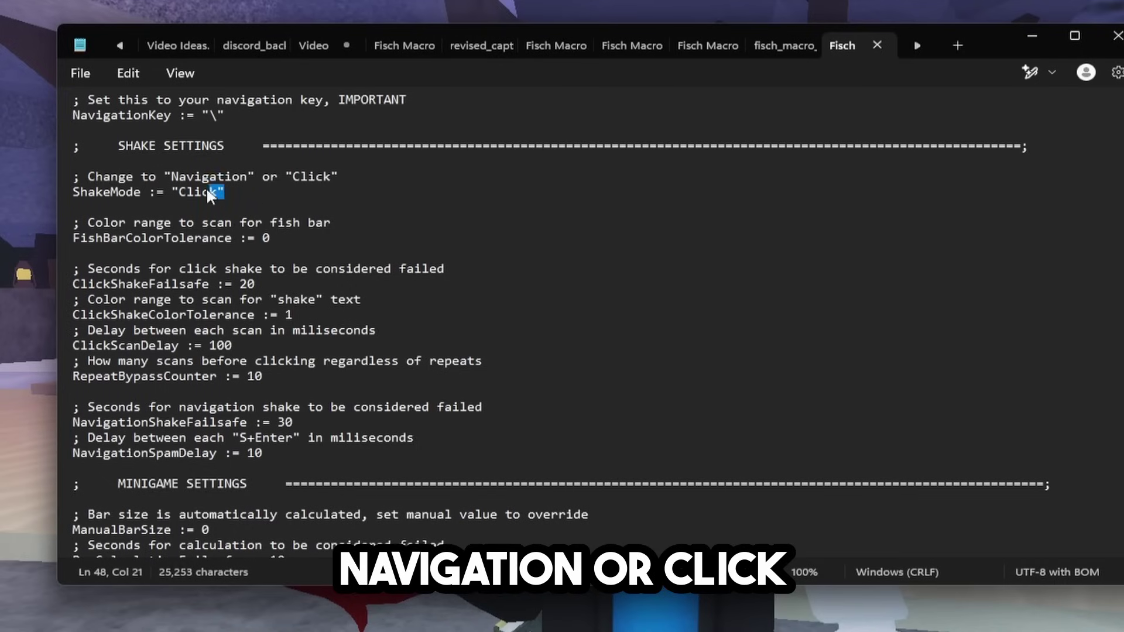
# Step: Confirm ShakeMode is set to "Click", then minimize Notepad
pyautogui.moveTo(206, 188); pyautogui.dragTo(86, 171)
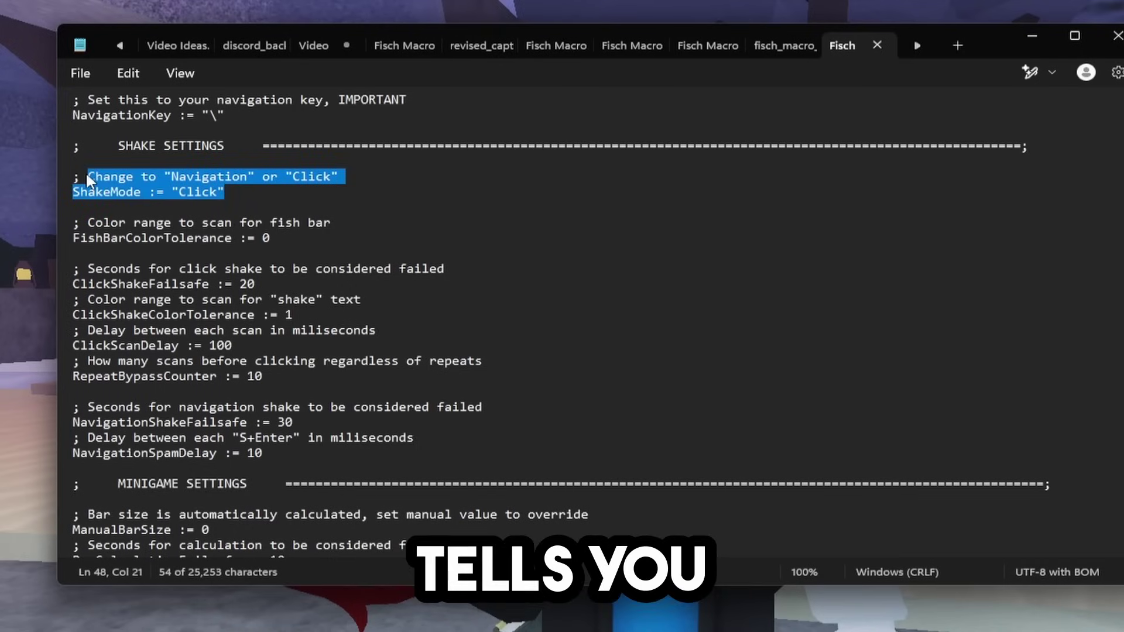
pyautogui.click(159, 178)
pyautogui.click(193, 192)
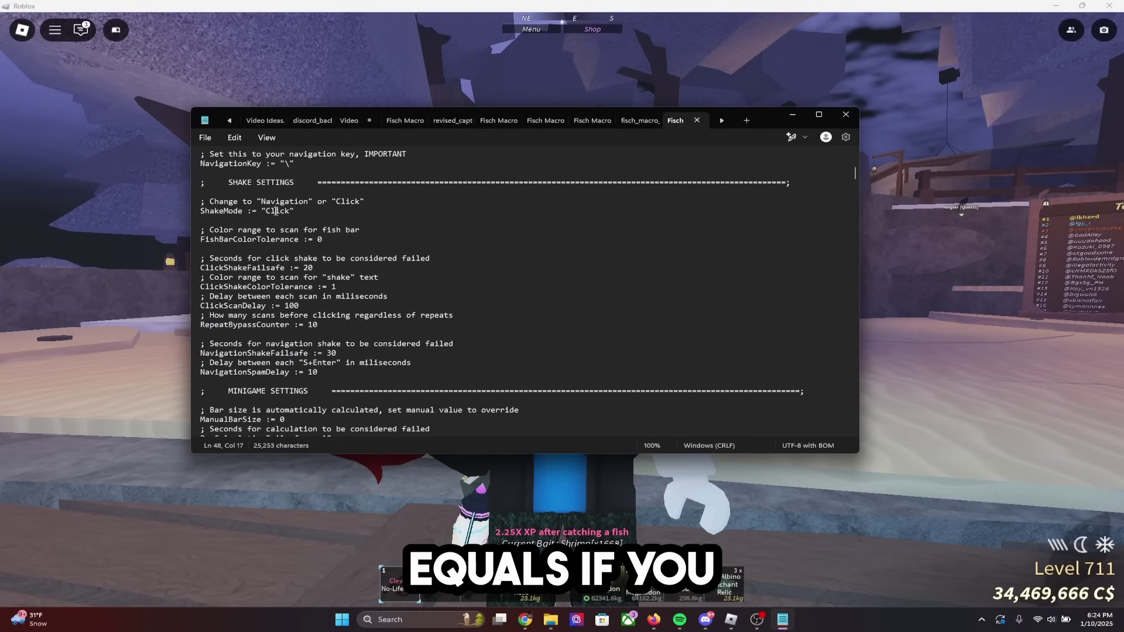
pyautogui.click(792, 114)
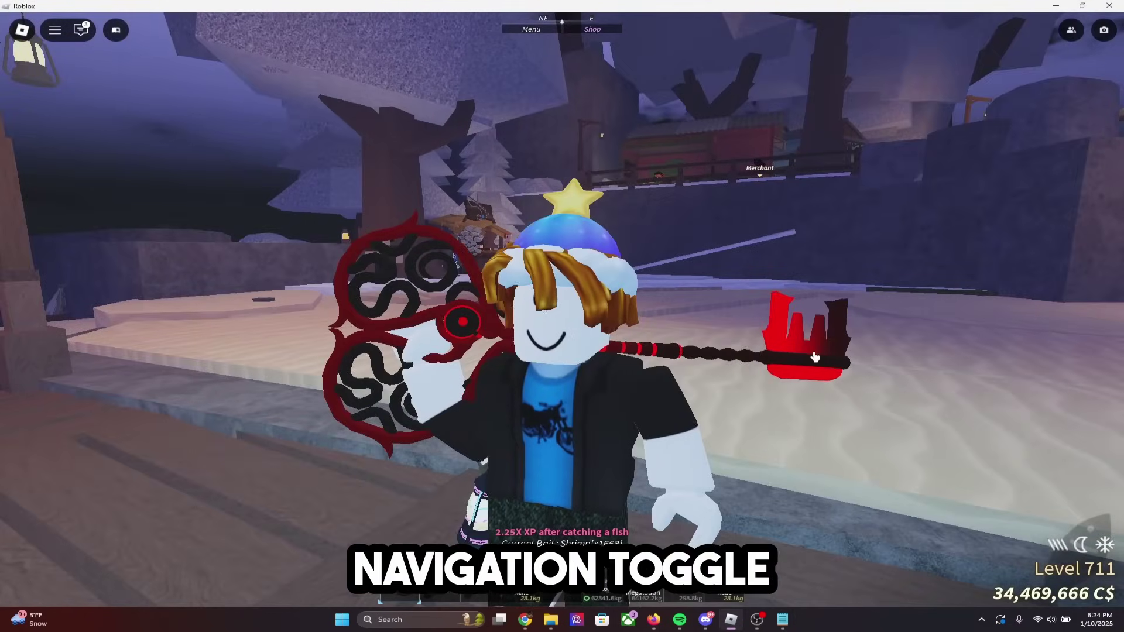
# Step: Confirm UI Navigation Toggle is On in the Roblox menu, resume, and return to Notepad
pyautogui.press('Escape')
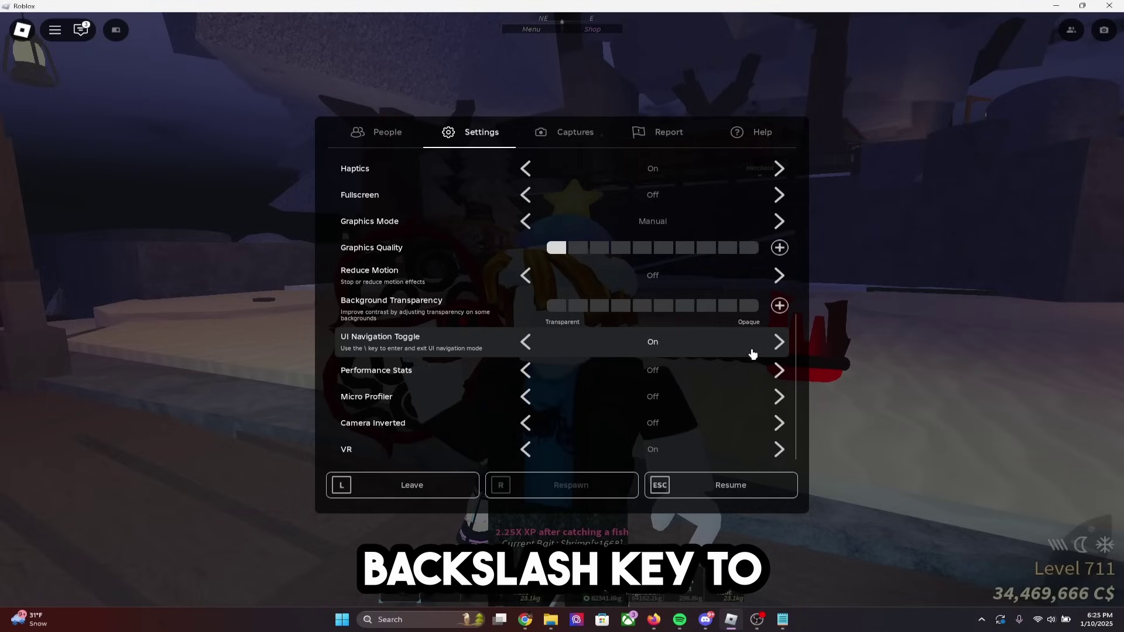
pyautogui.click(728, 492)
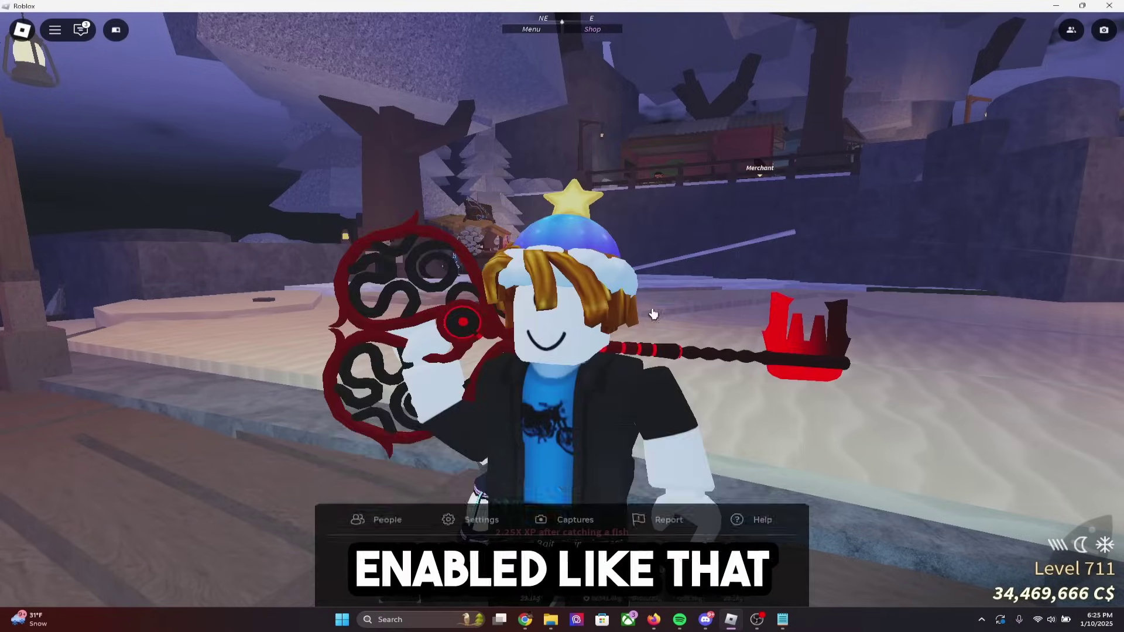
pyautogui.hotkey('alt', 'Tab')
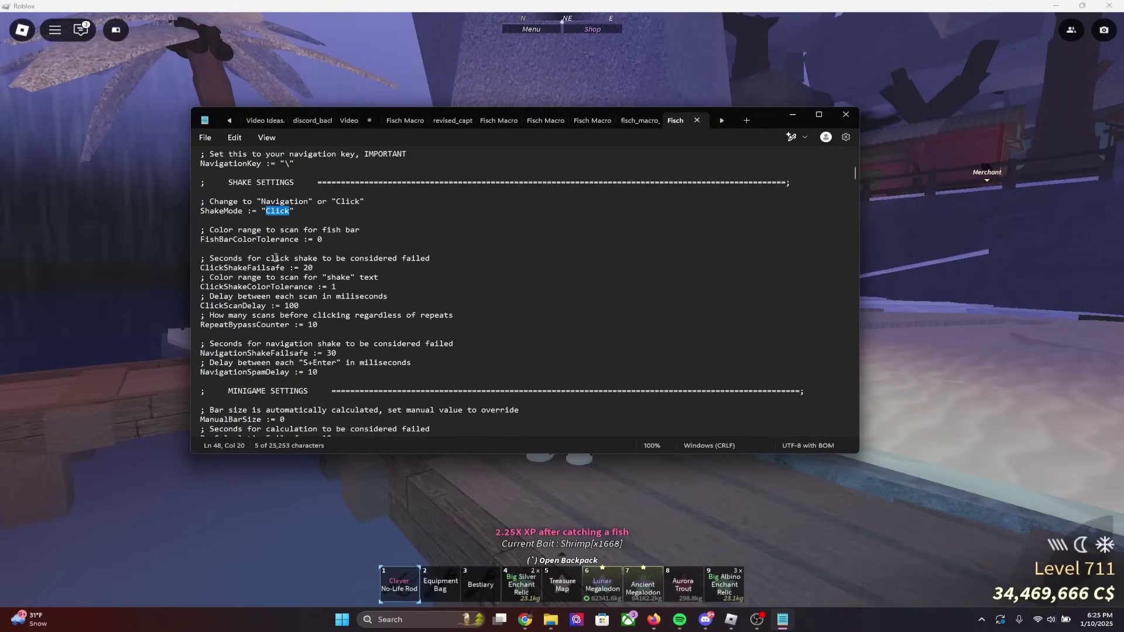
# Step: Review MINIGAME SETTINGS, leaving ManualBarSize := 0 unchanged, and scroll back up
pyautogui.click(421, 391)
pyautogui.scroll(-3, 404, 378)
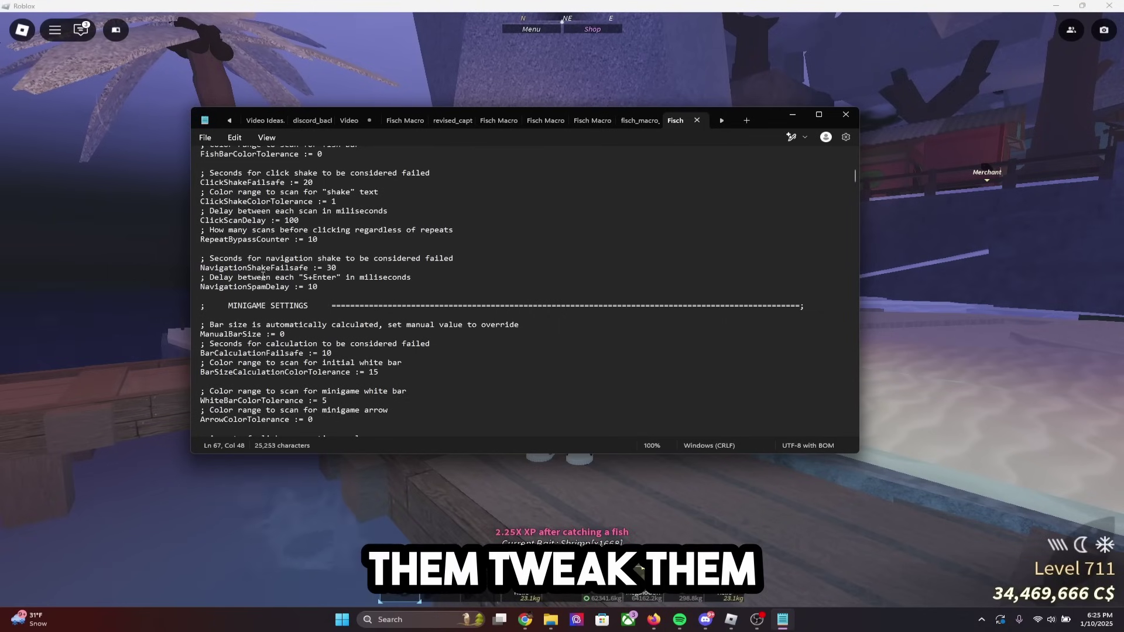
pyautogui.scroll(-2, 404, 256)
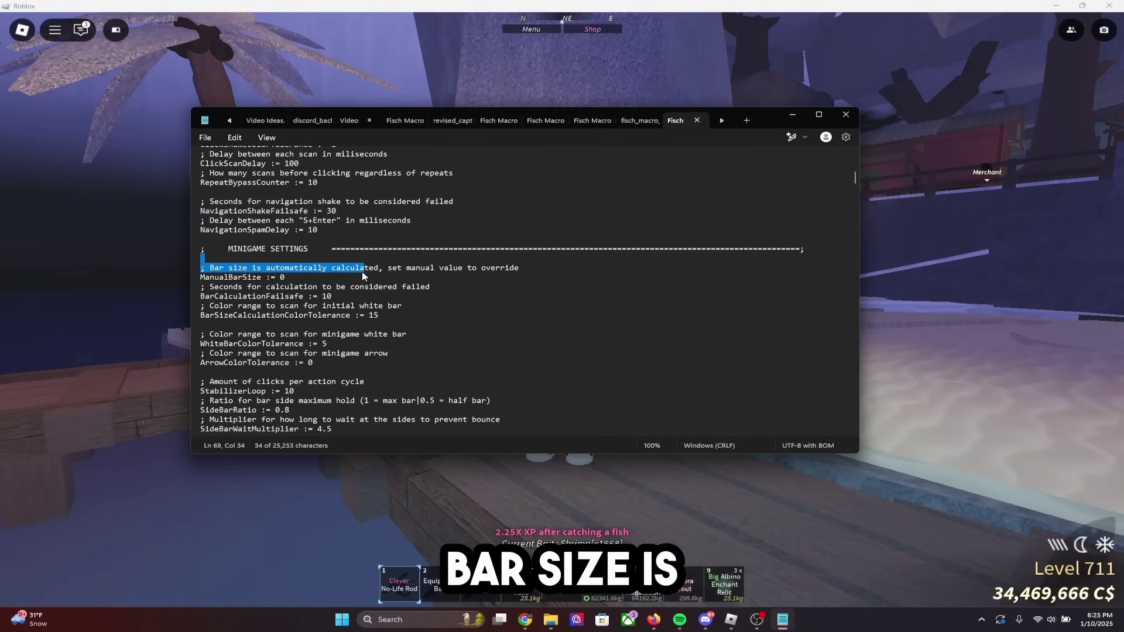
pyautogui.moveTo(363, 275); pyautogui.dragTo(515, 272)
pyautogui.click(462, 272)
pyautogui.tripleClick(462, 273)
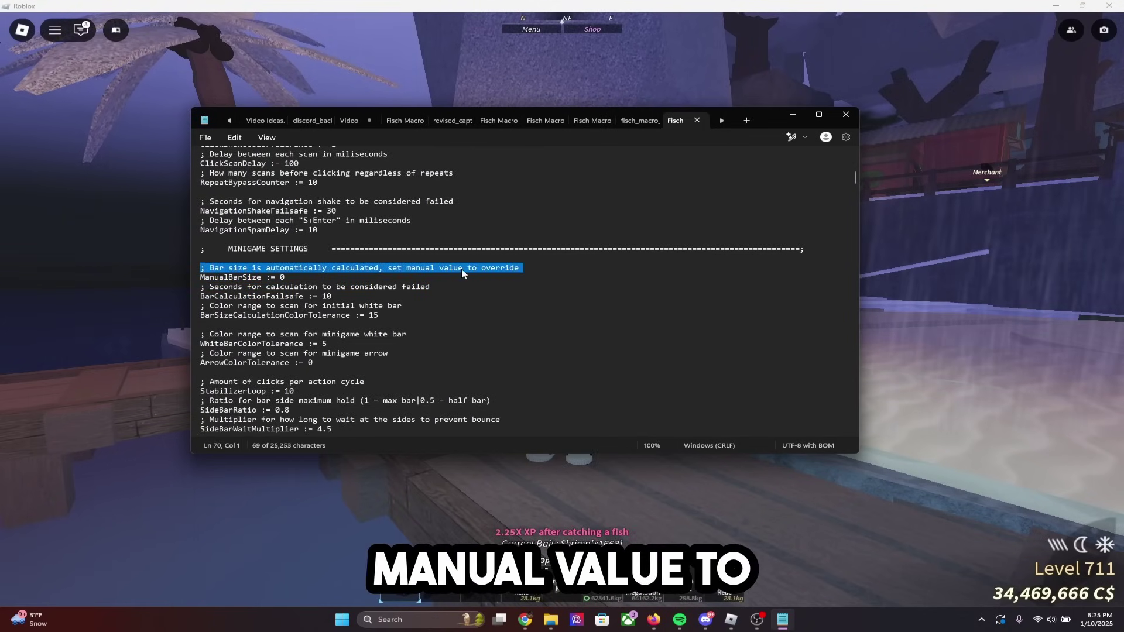
pyautogui.click(504, 274)
pyautogui.scroll(-2, 501, 272)
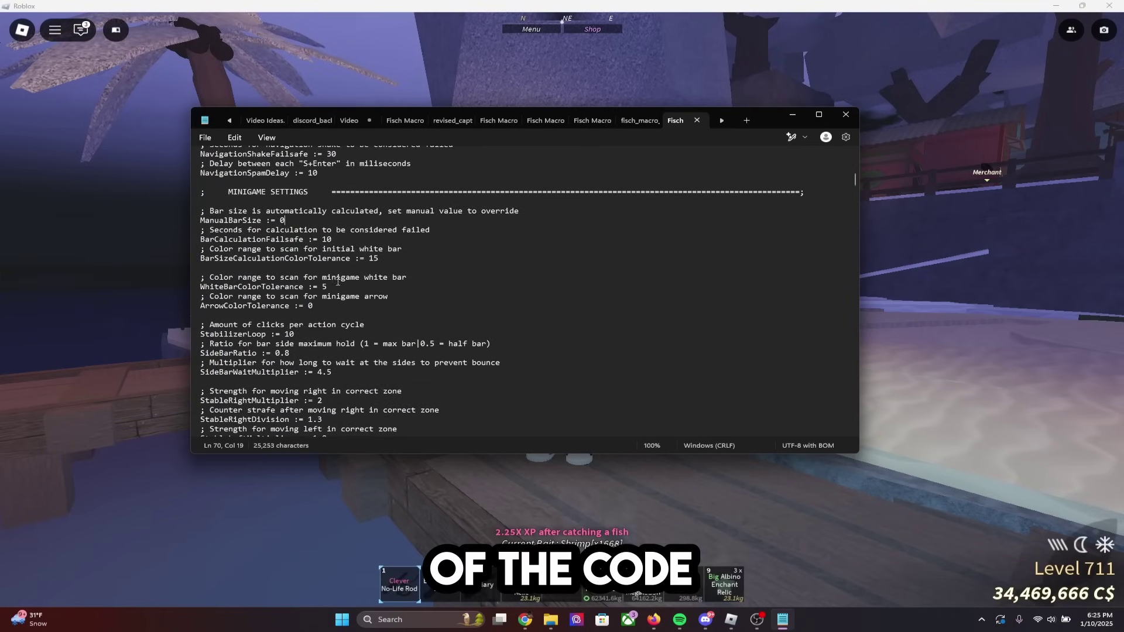
pyautogui.scroll(2, 359, 279)
pyautogui.scroll(6, 328, 311)
pyautogui.scroll(3, 328, 310)
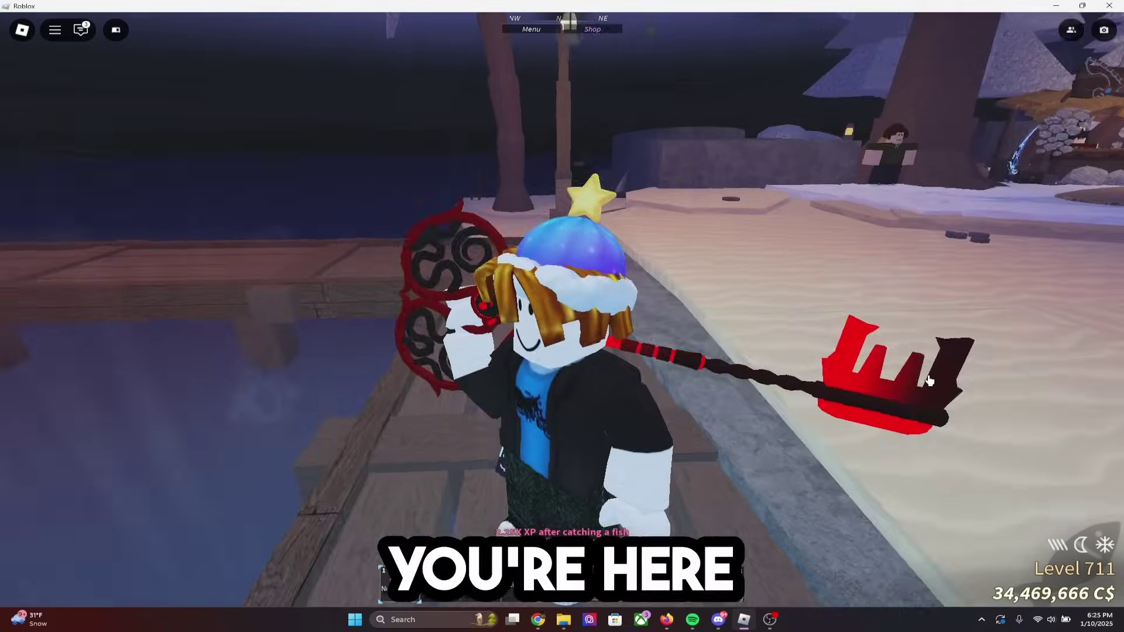
# Step: Search for and launch the Settings app, then go to System > Display
pyautogui.press('super+s')
pyautogui.write('screen')
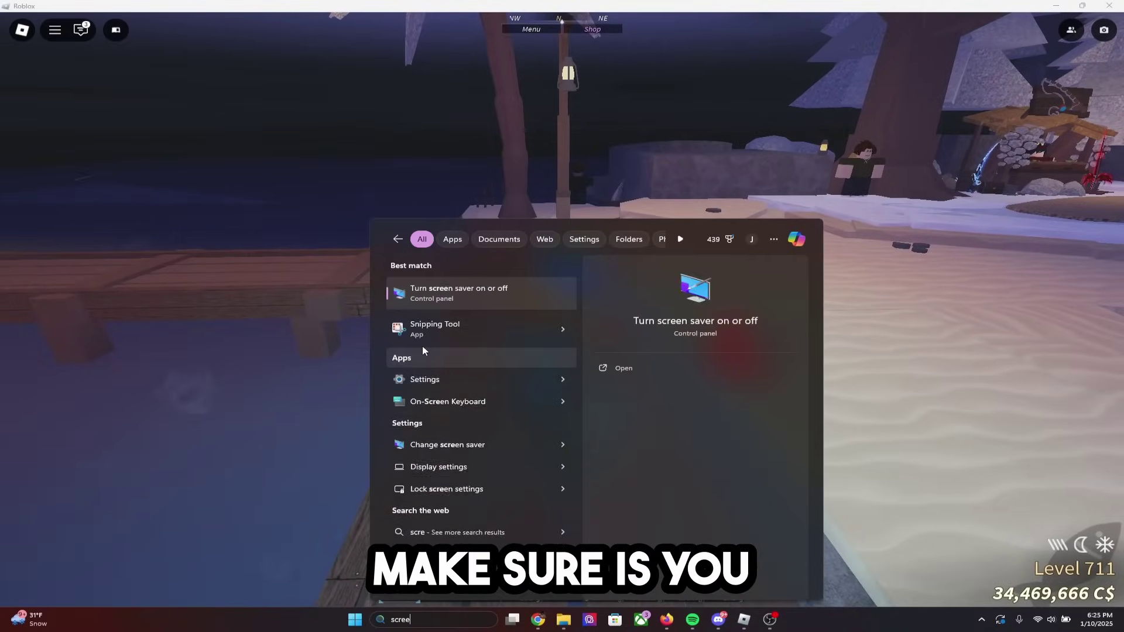
pyautogui.press('BackSpace')
pyautogui.press('BackSpace')
pyautogui.press('BackSpace')
pyautogui.press('BackSpace')
pyautogui.press('BackSpace')
pyautogui.write('eet')
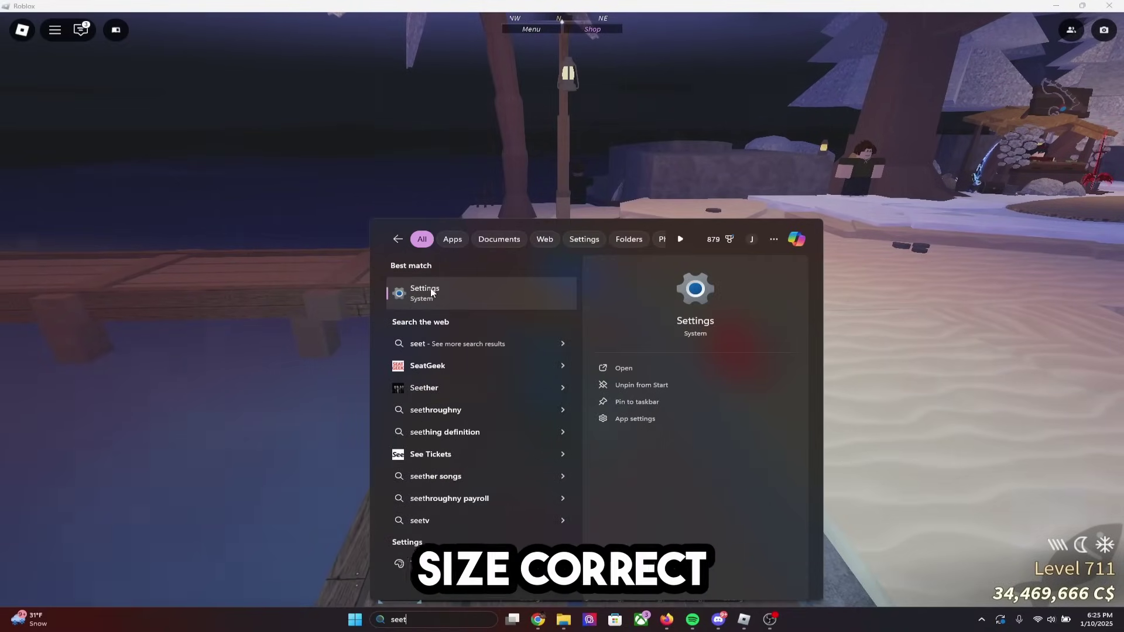
pyautogui.click(461, 290)
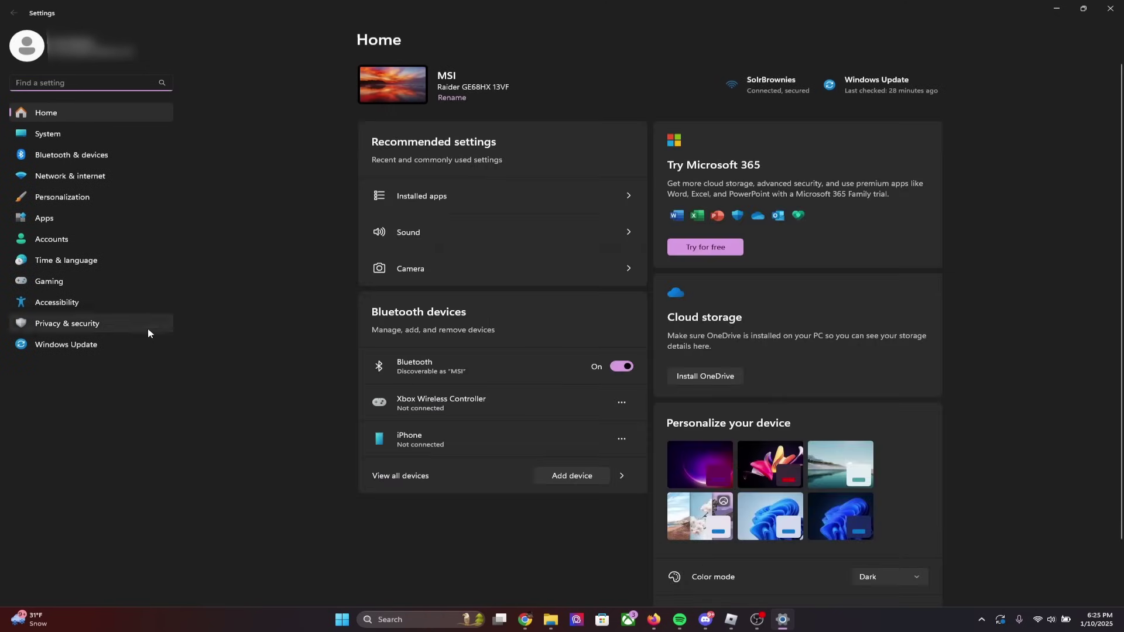
pyautogui.click(47, 134)
pyautogui.click(444, 140)
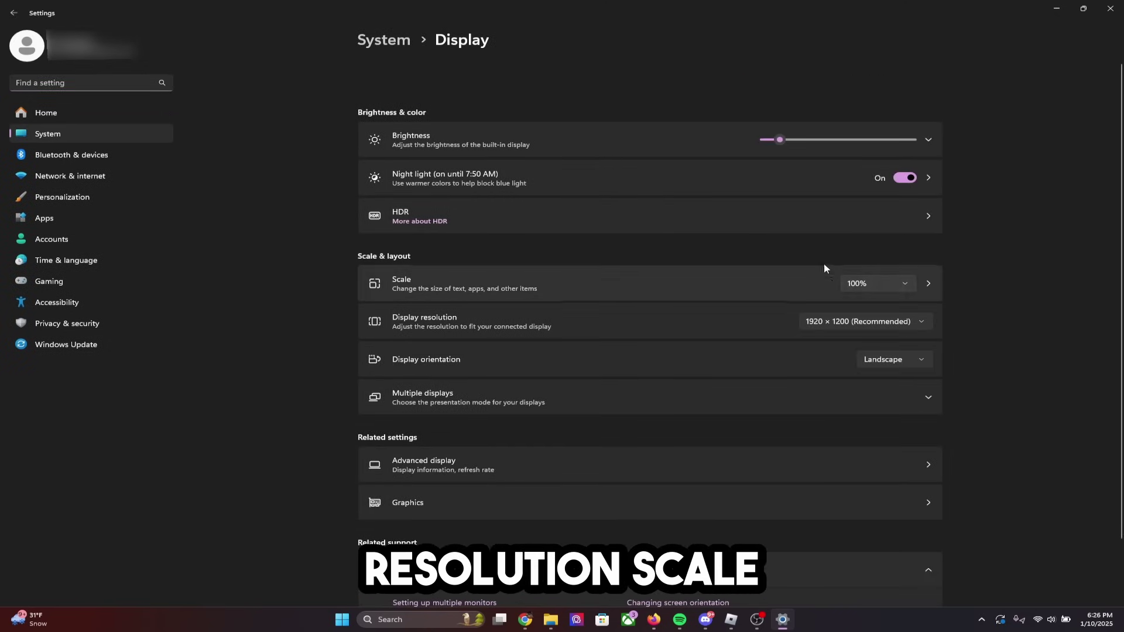
# Step: Confirm scale stays at 100% and display resolution at 1920 × 1200 (Recommended)
pyautogui.click(874, 283)
pyautogui.click(967, 356)
pyautogui.scroll(-2, 652, 349)
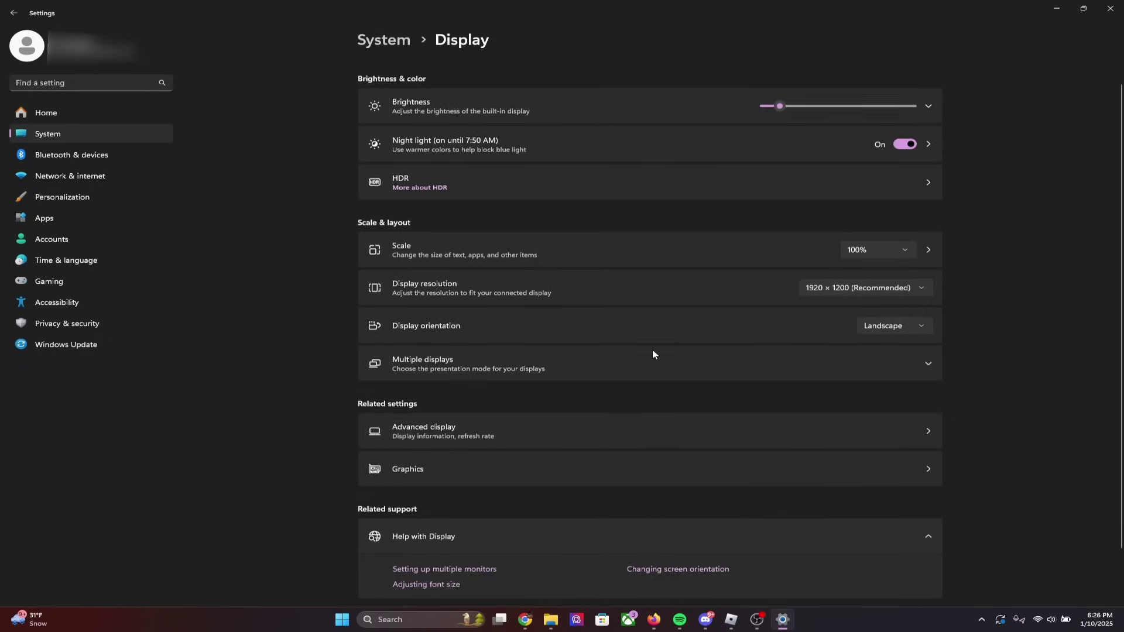
pyautogui.click(865, 238)
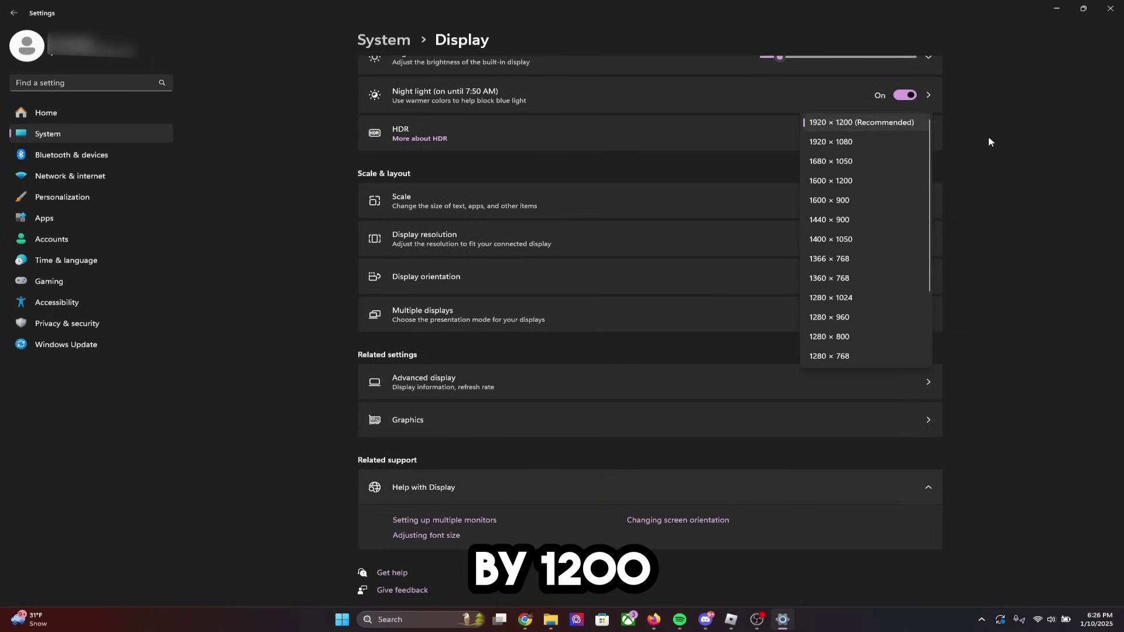
pyautogui.click(1013, 225)
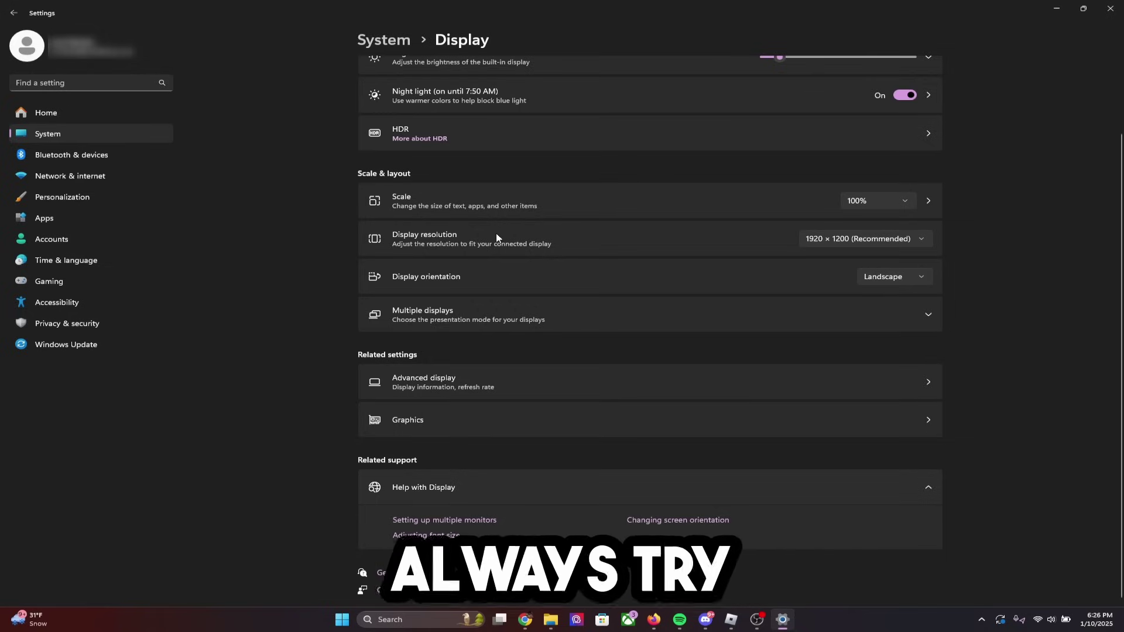
pyautogui.scroll(1, 518, 219)
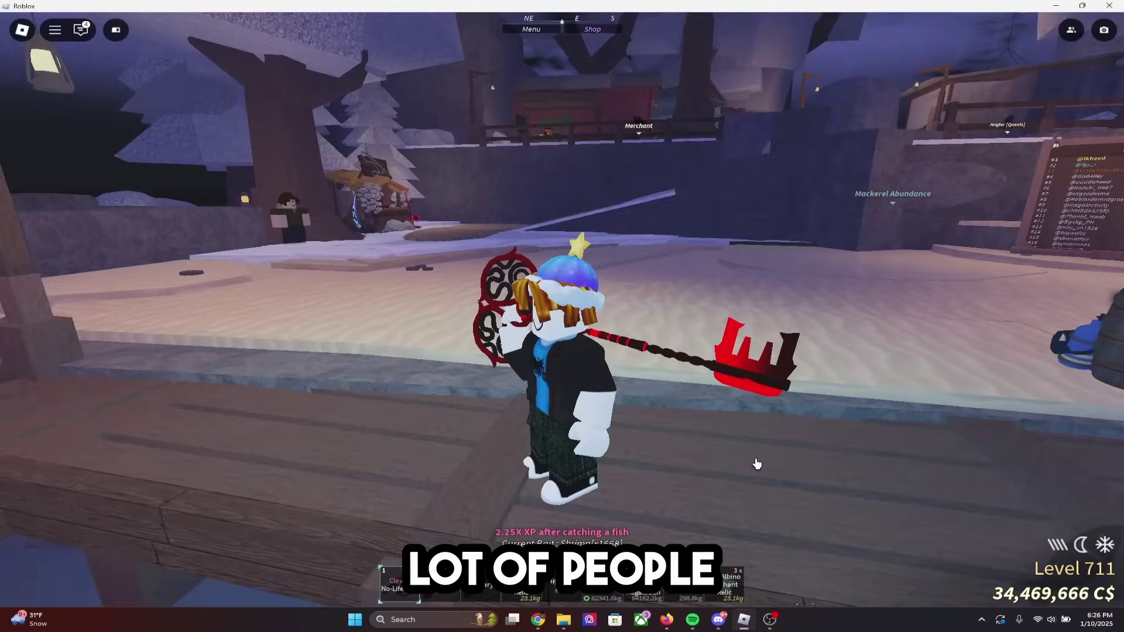
# Step: Zoom the camera in on the character standing on the wooden pier beside the Shipwright
pyautogui.scroll(5, 755, 464)
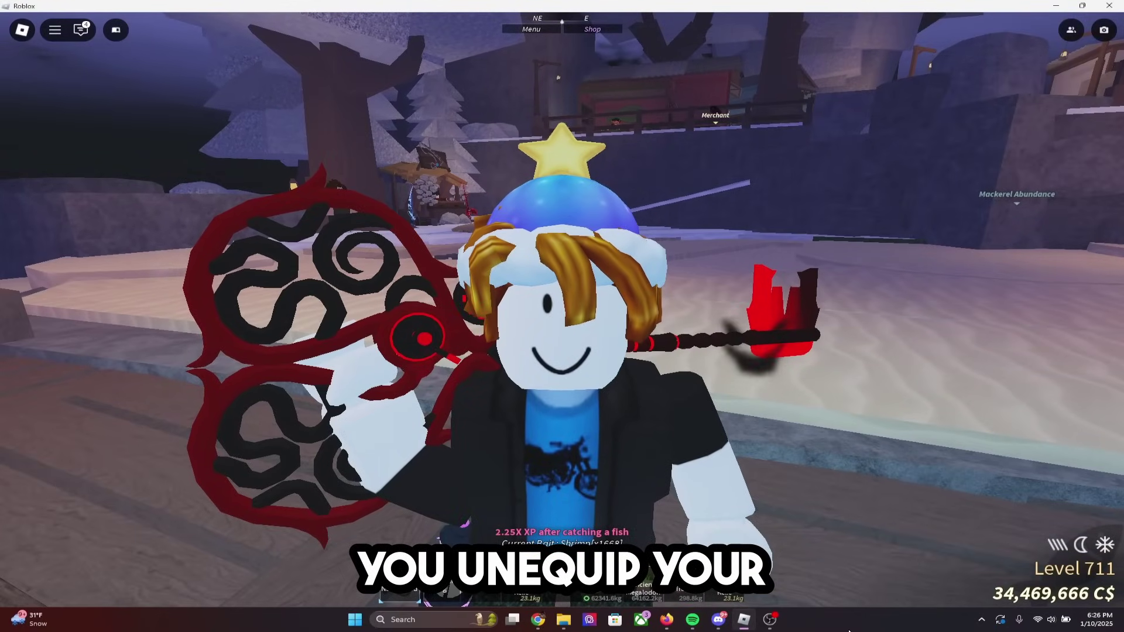
pyautogui.scroll(2, 831, 351)
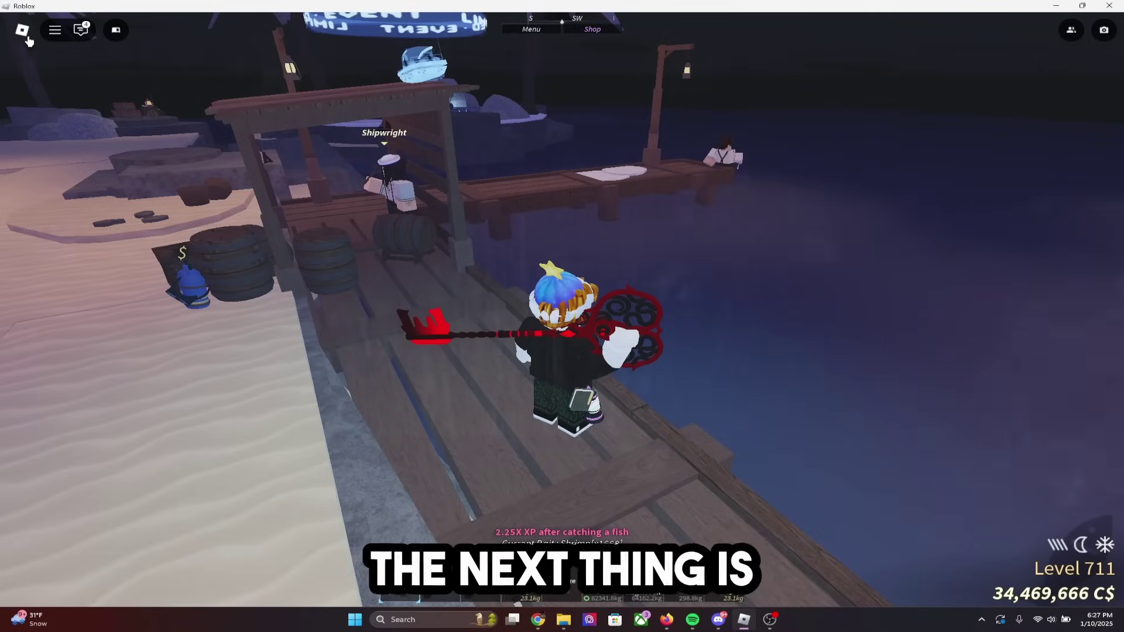
pyautogui.press('Escape')
pyautogui.click(476, 132)
pyautogui.scroll(-10, 585, 445)
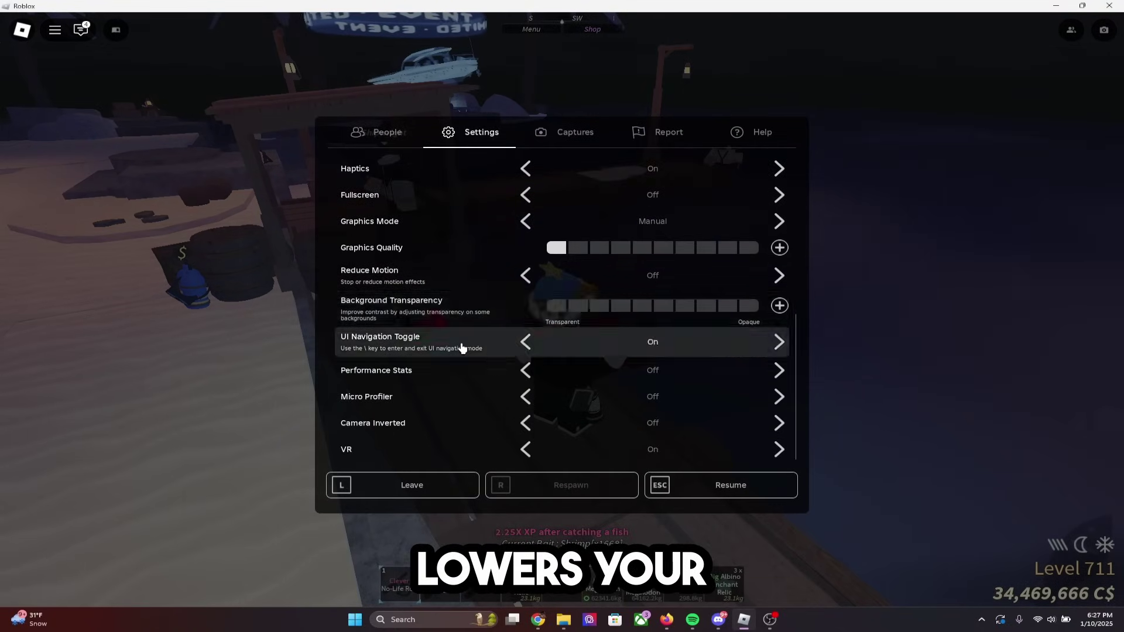
pyautogui.click(759, 479)
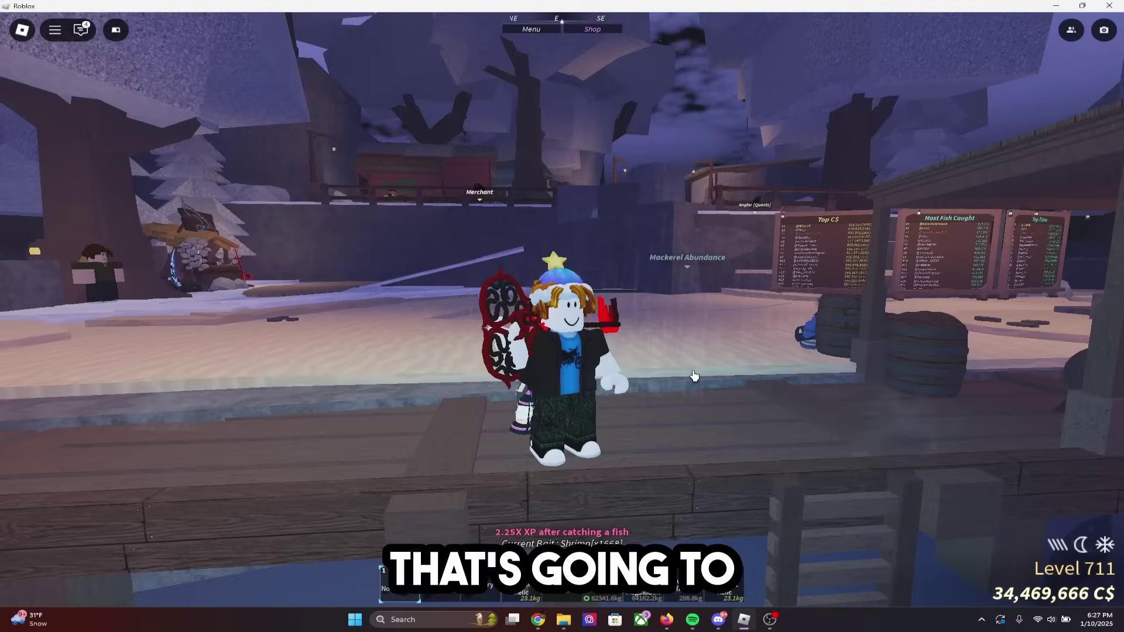